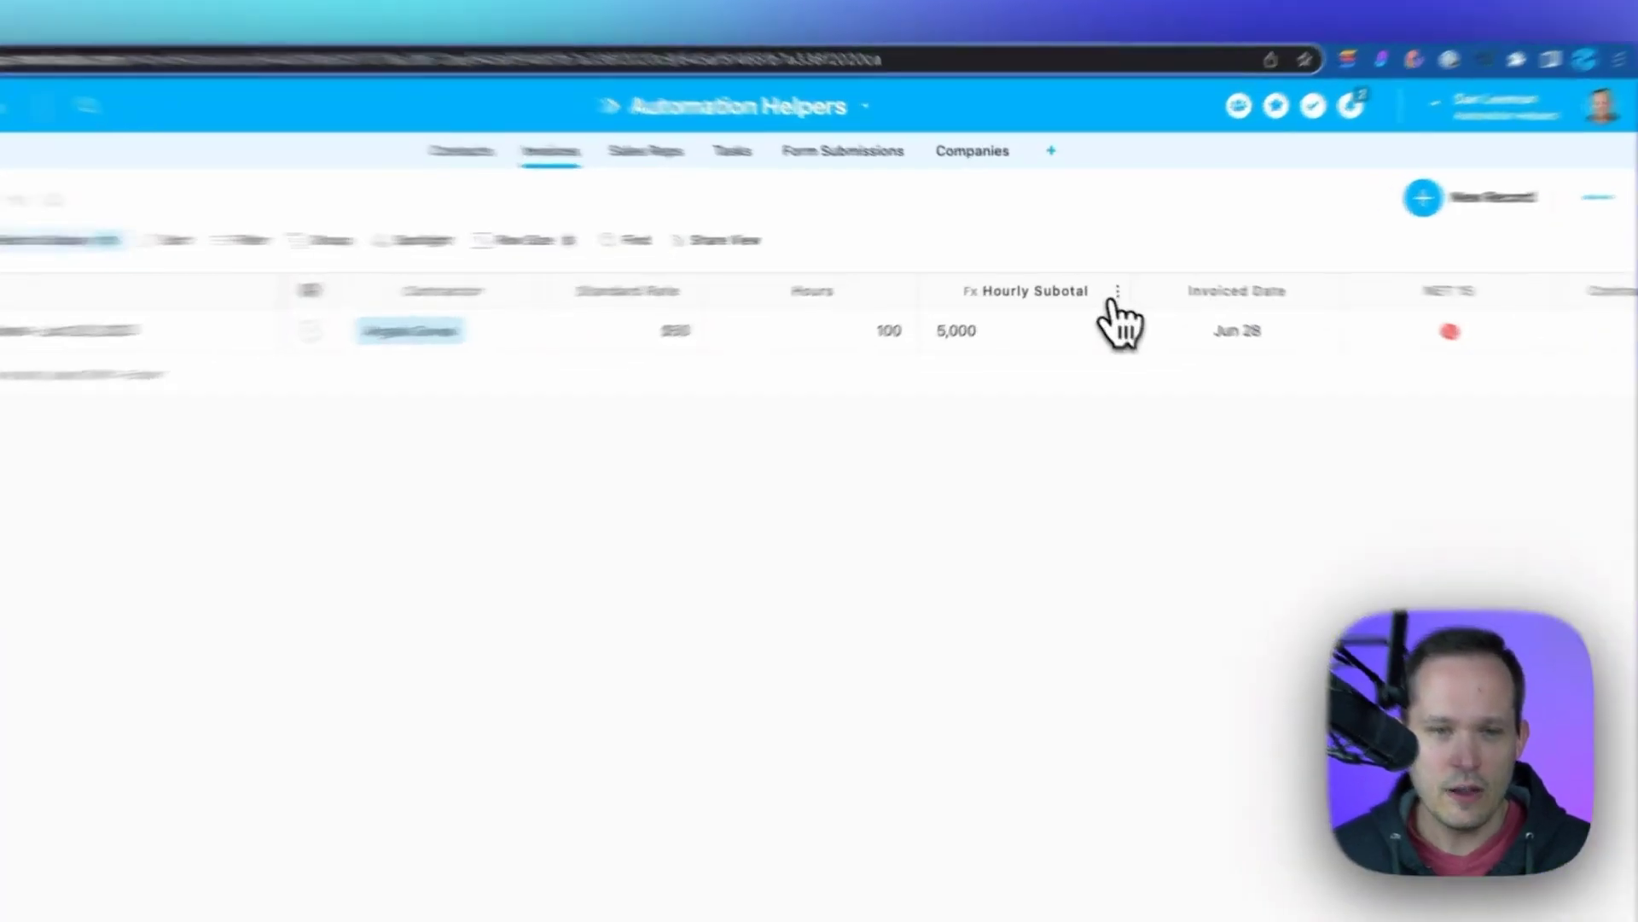
Confirm Hourly Subtotal stays Hours × Standard Rate and update the field unchanged.
{"action": "left_click", "coordinate": [1118, 292]}
{"action": "left_click", "coordinate": [1075, 371]}
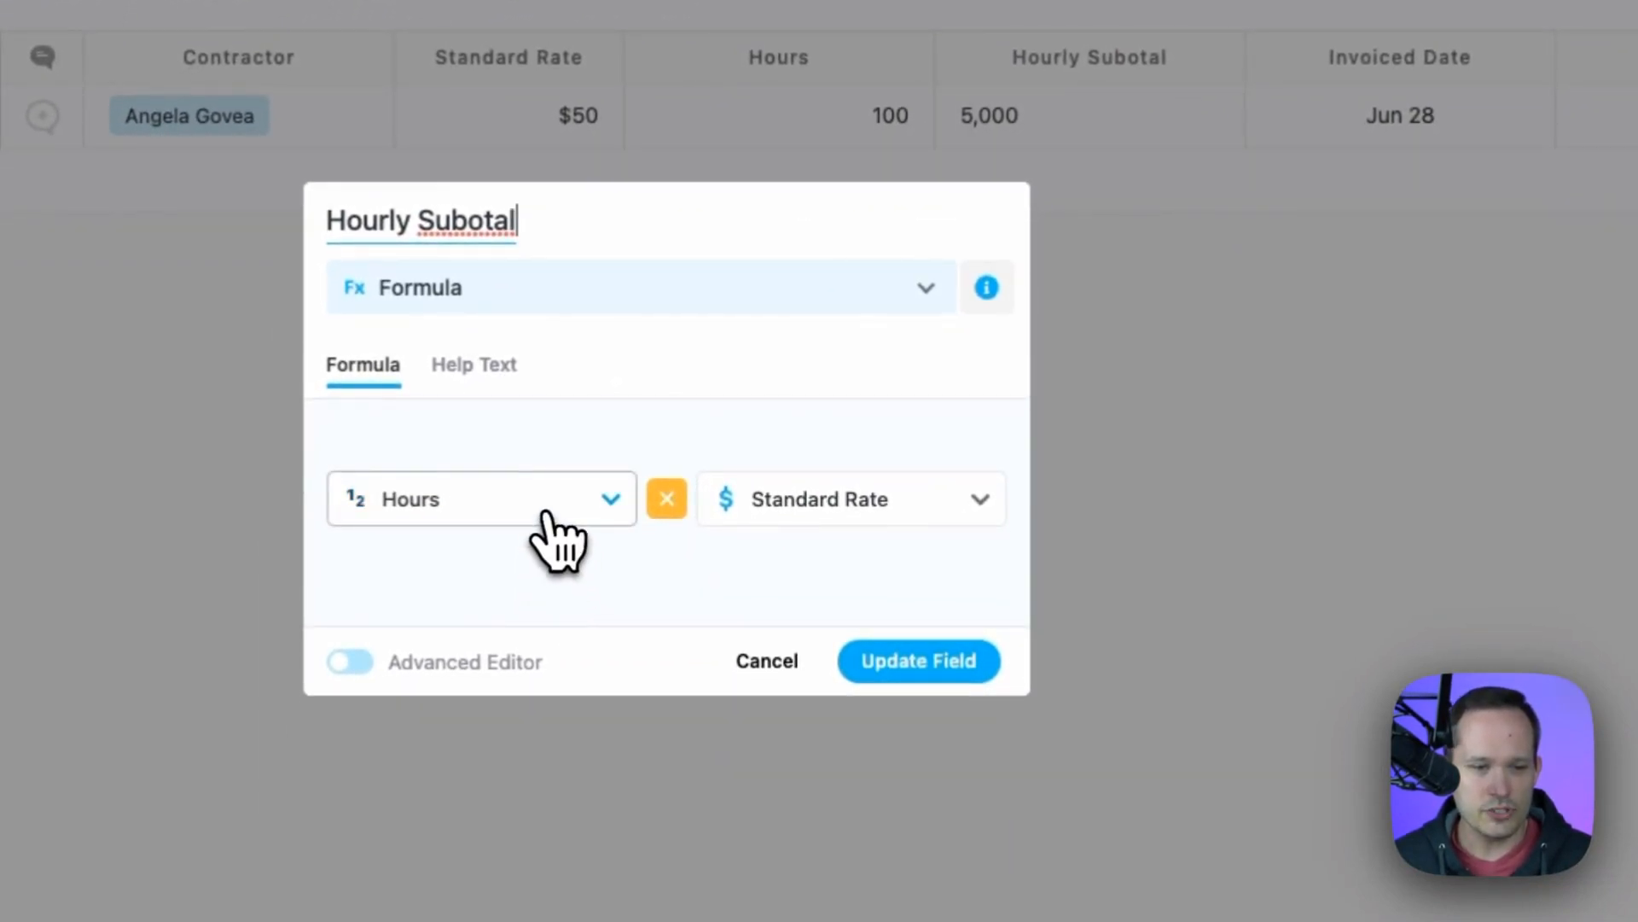
{"action": "left_click", "coordinate": [559, 513]}
{"action": "left_click", "coordinate": [525, 571]}
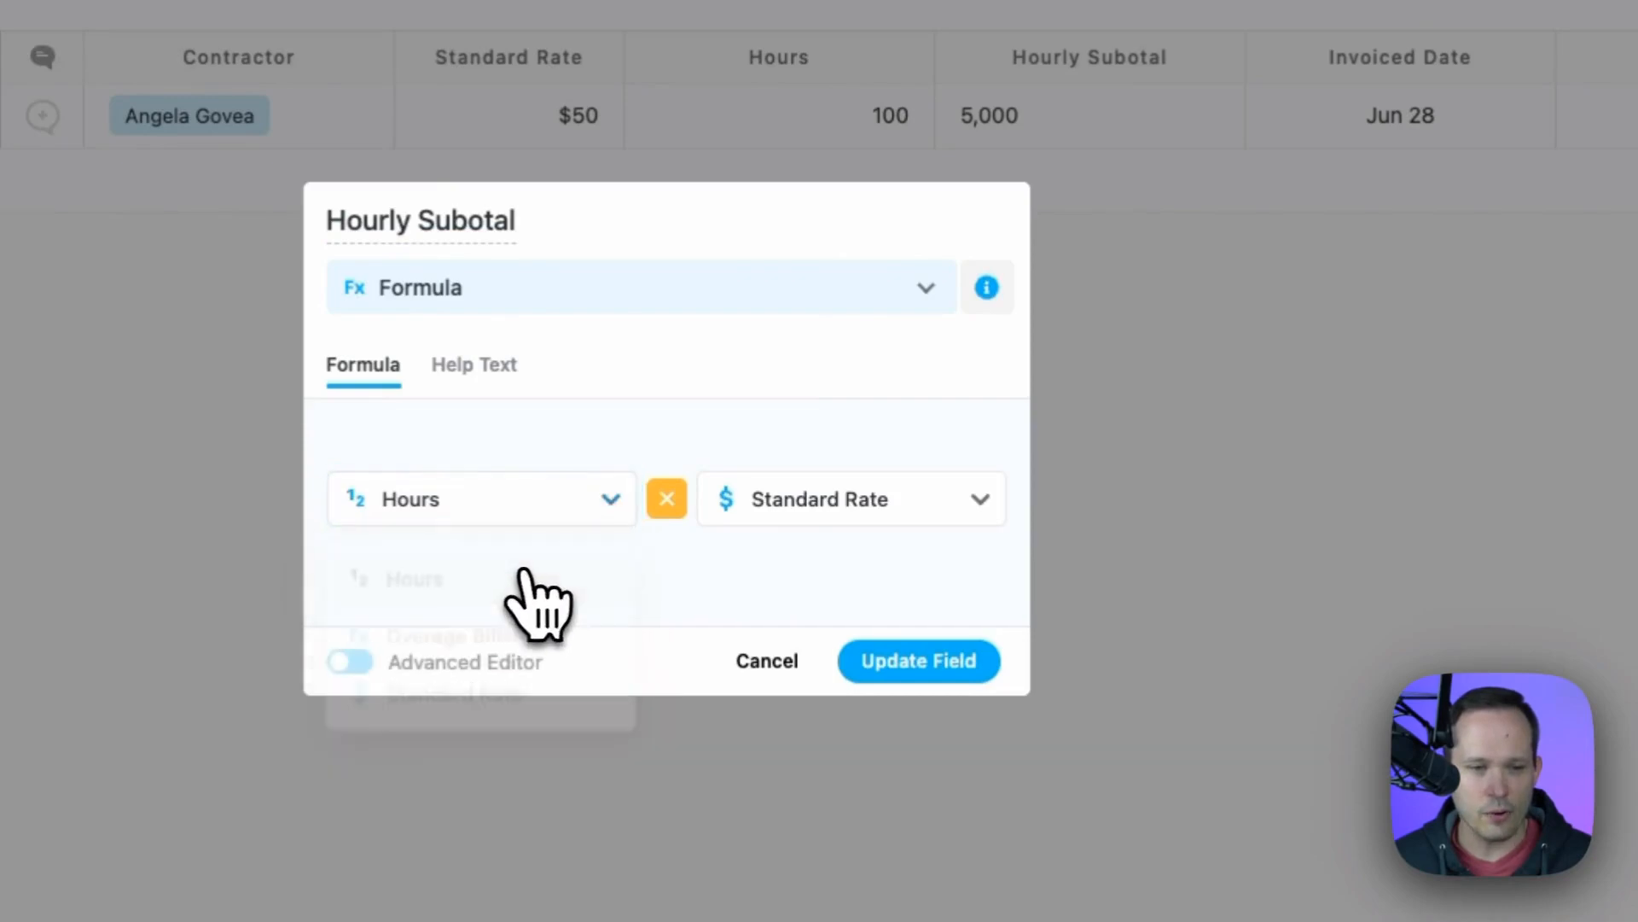
{"action": "left_click", "coordinate": [666, 500]}
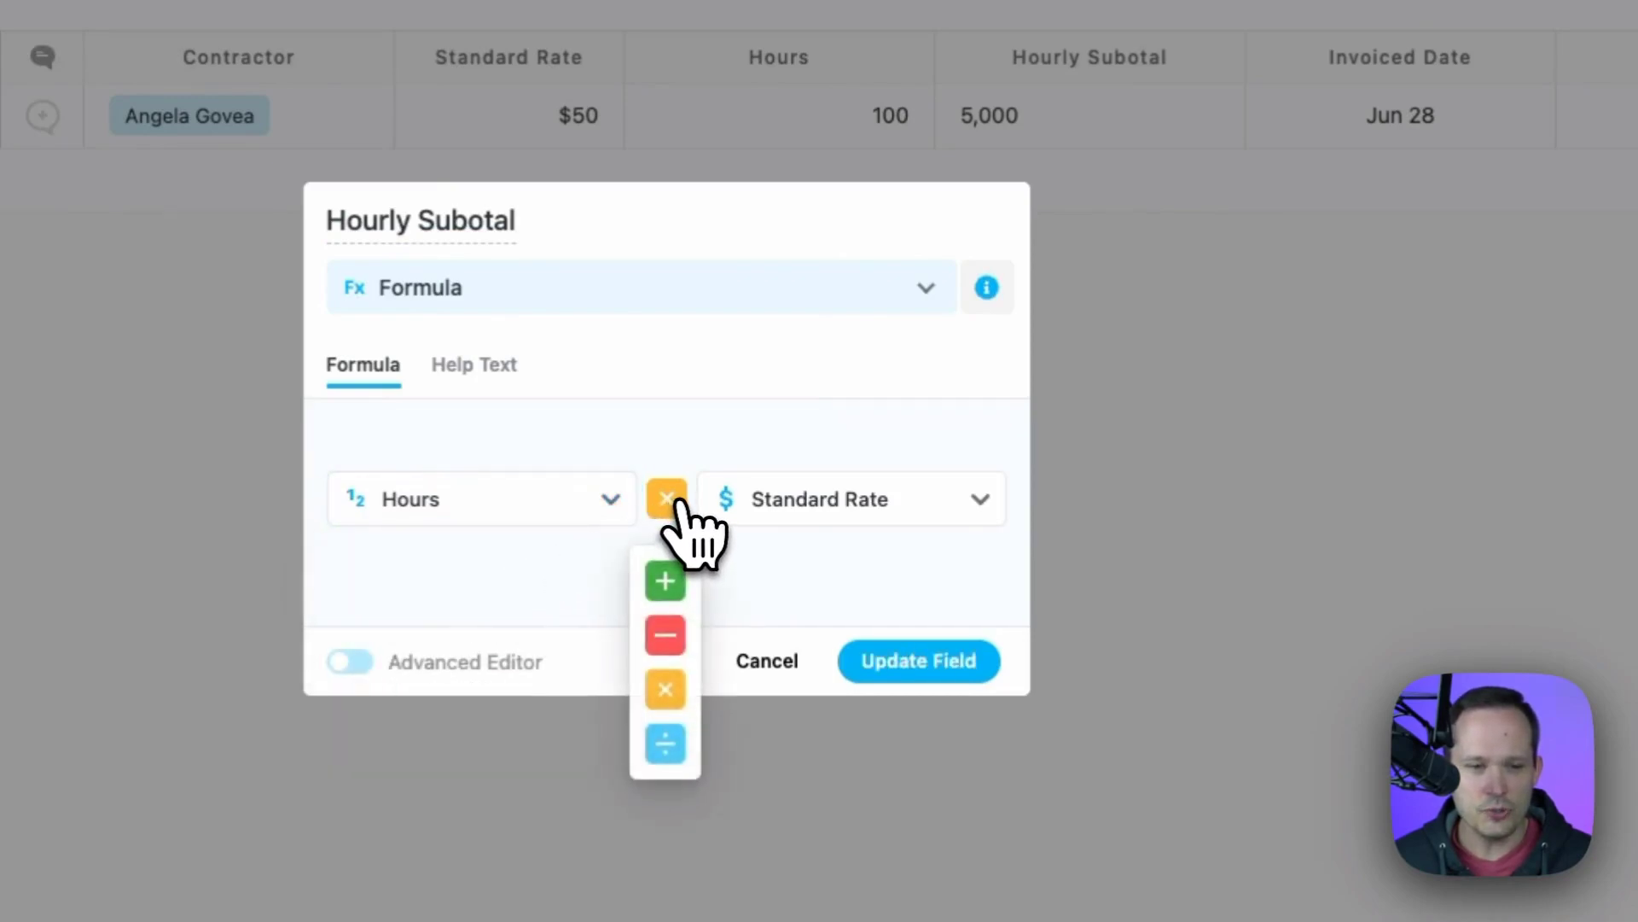
{"action": "left_click", "coordinate": [667, 688]}
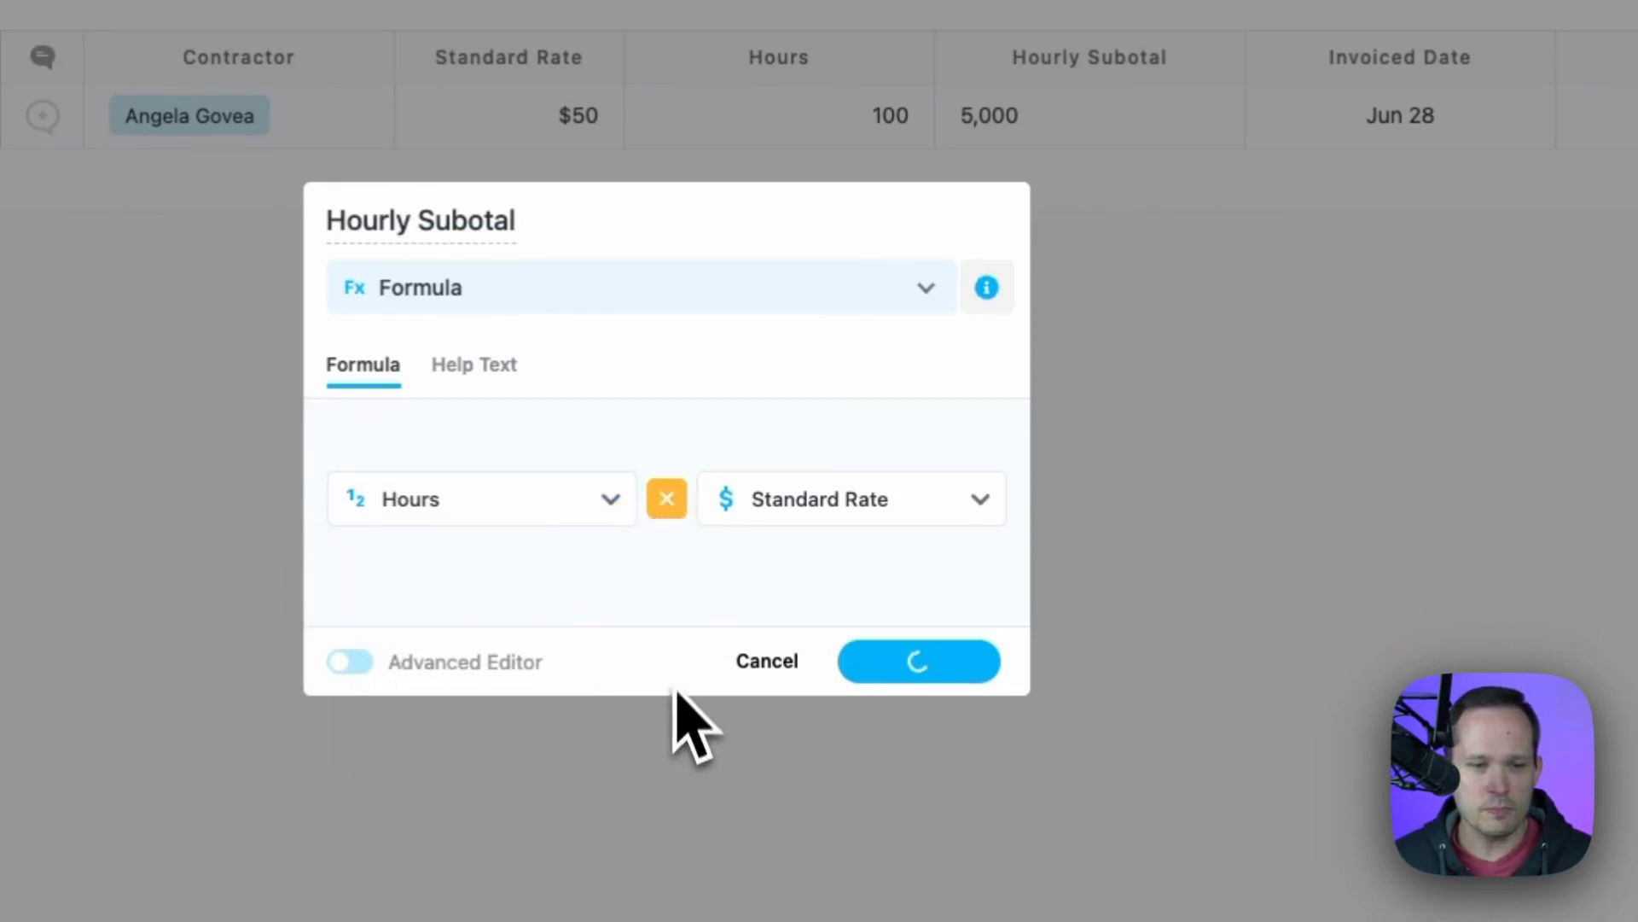
{"action": "left_click", "coordinate": [919, 662]}
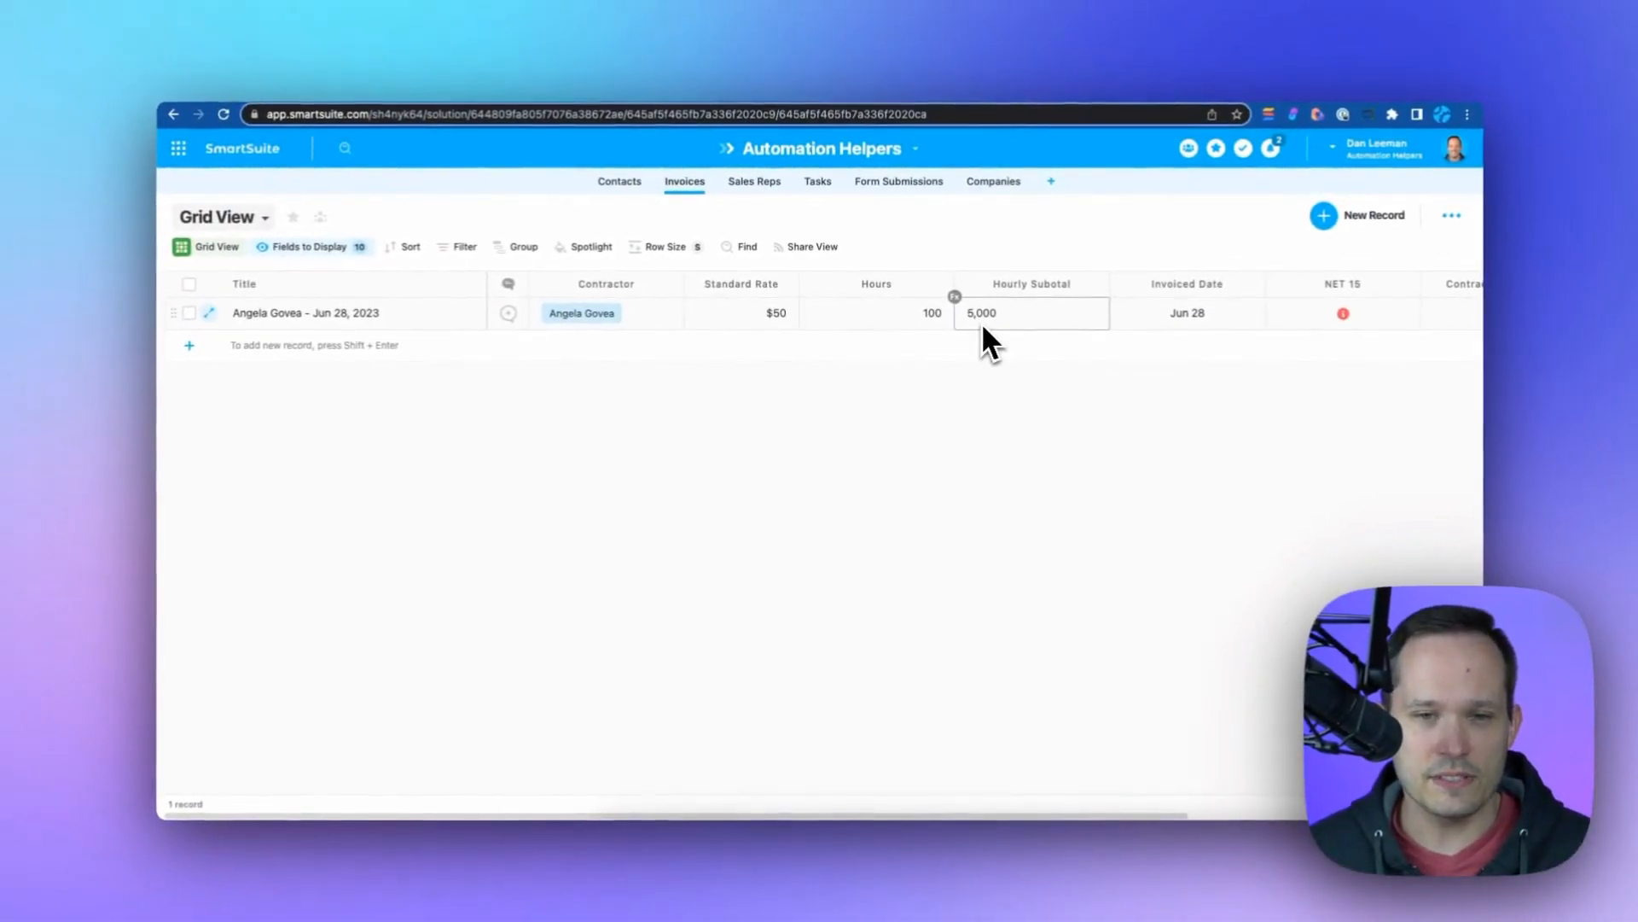
{"action": "scroll", "coordinate": [991, 324], "scroll_direction": "right", "scroll_amount": 5}
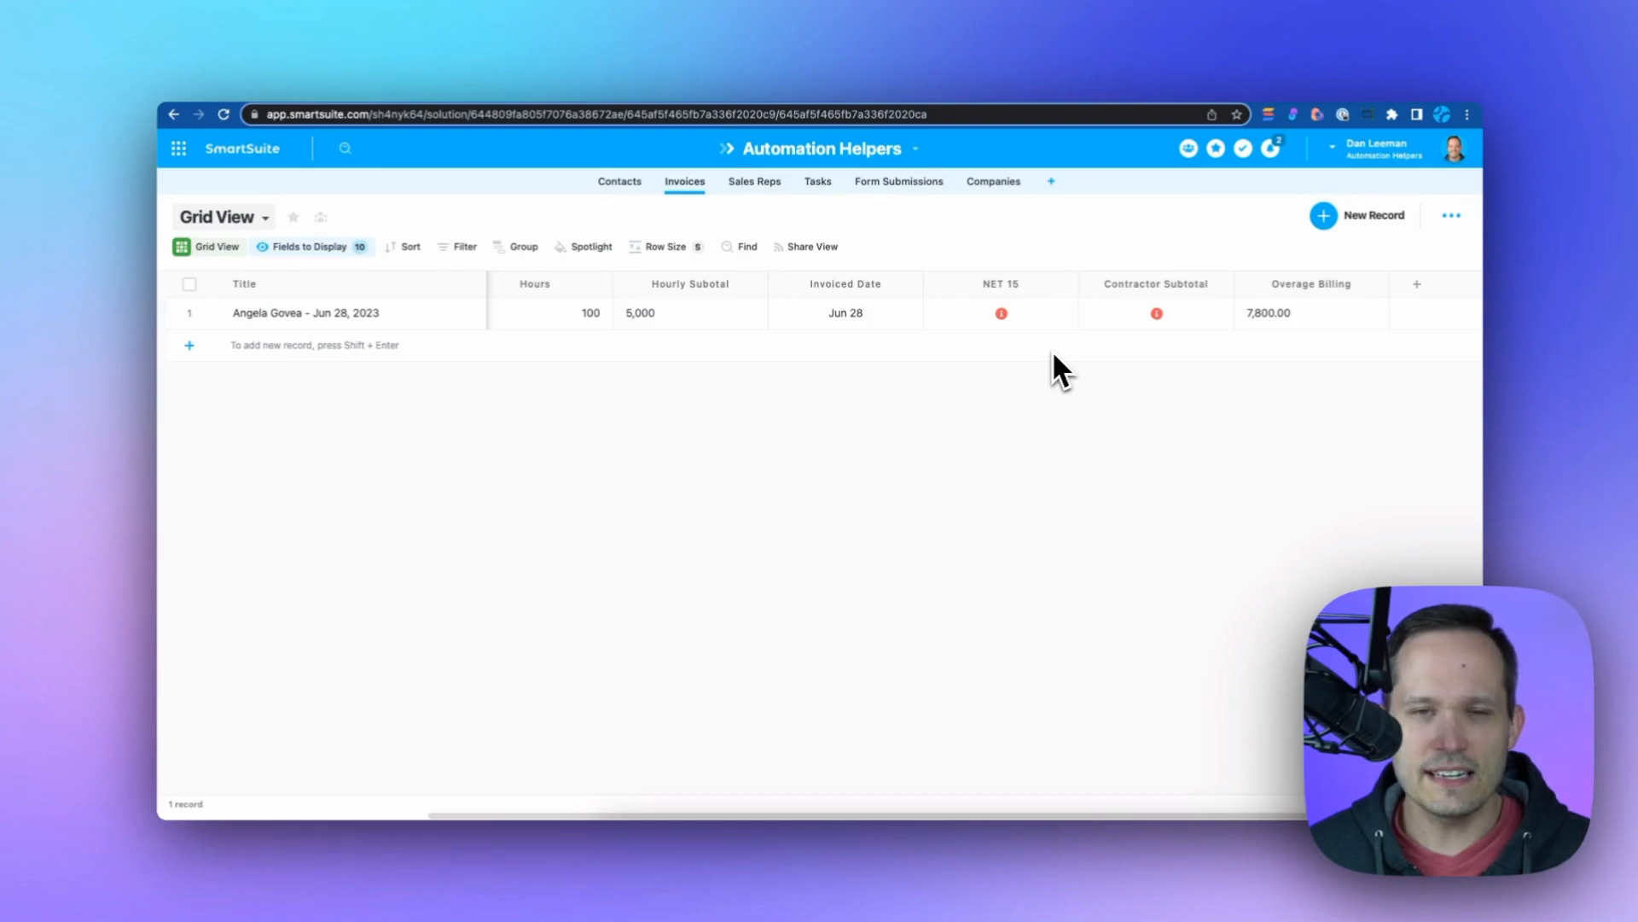
{"action": "left_click", "coordinate": [896, 314]}
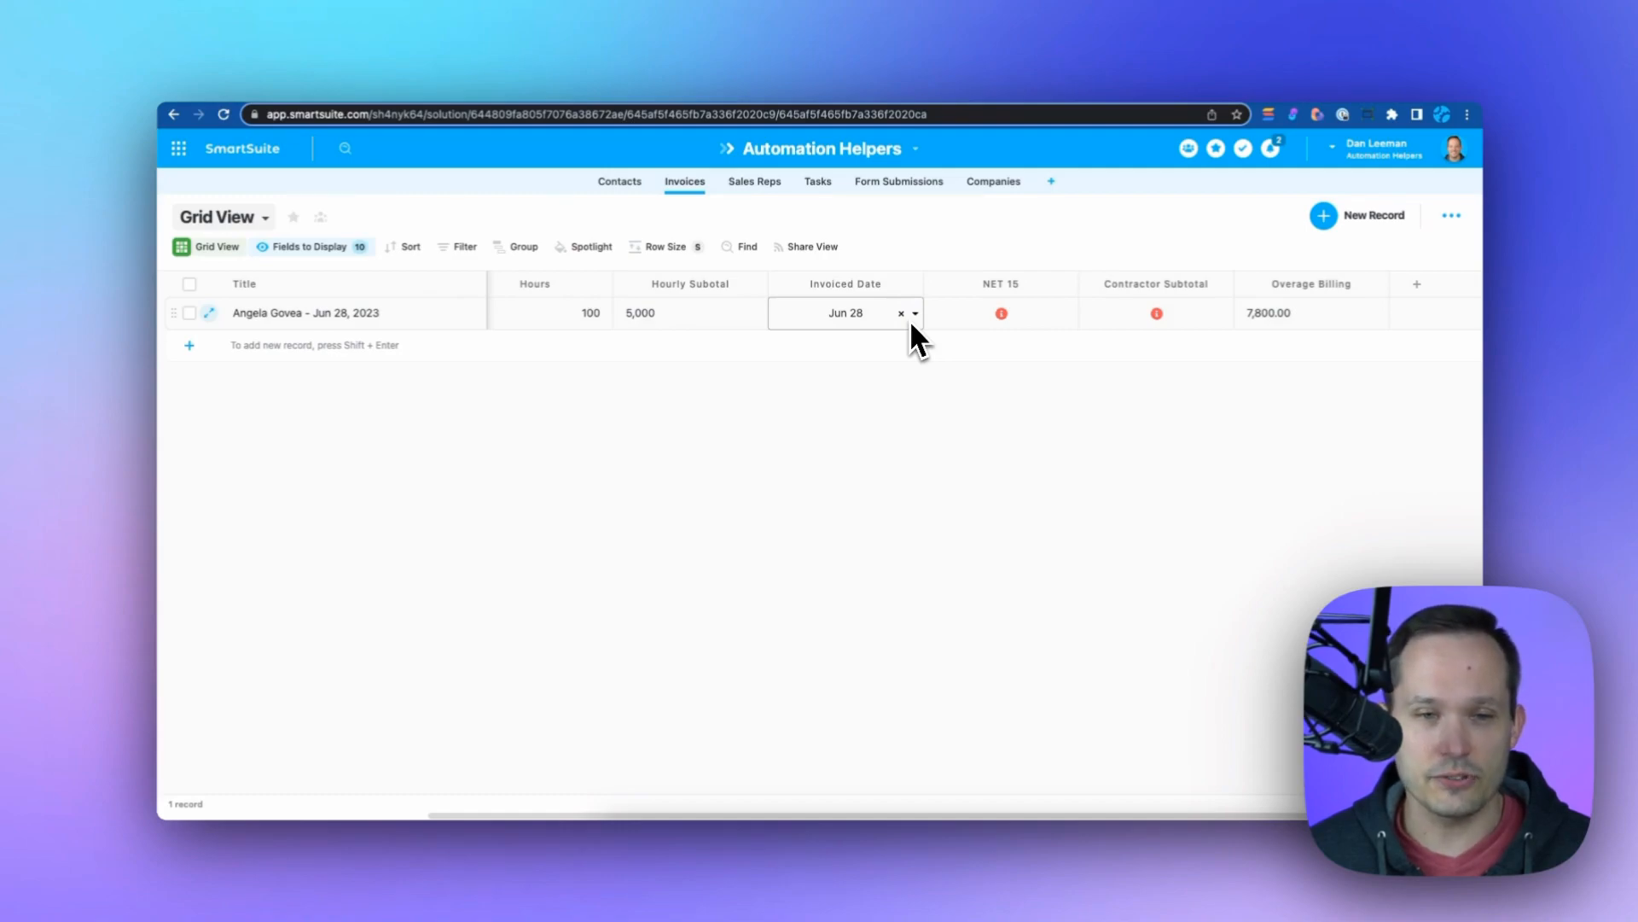
{"action": "key", "text": "Escape"}
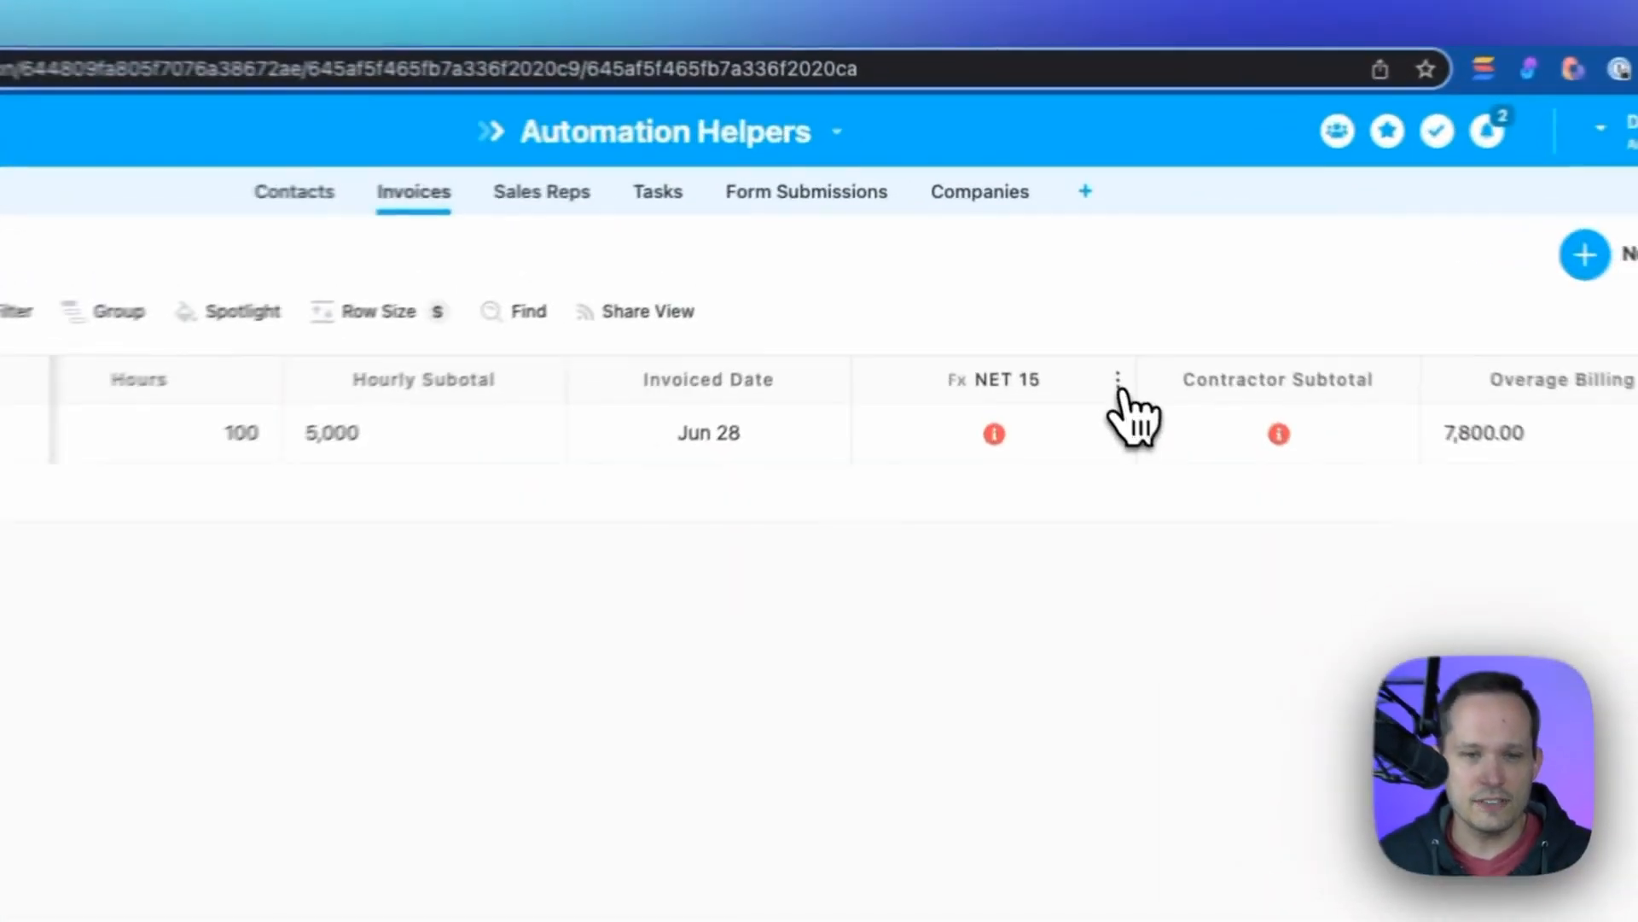
Bring up the NET 15 field's formula settings from its header menu.
{"action": "left_click", "coordinate": [1068, 282]}
{"action": "left_click", "coordinate": [1095, 484]}
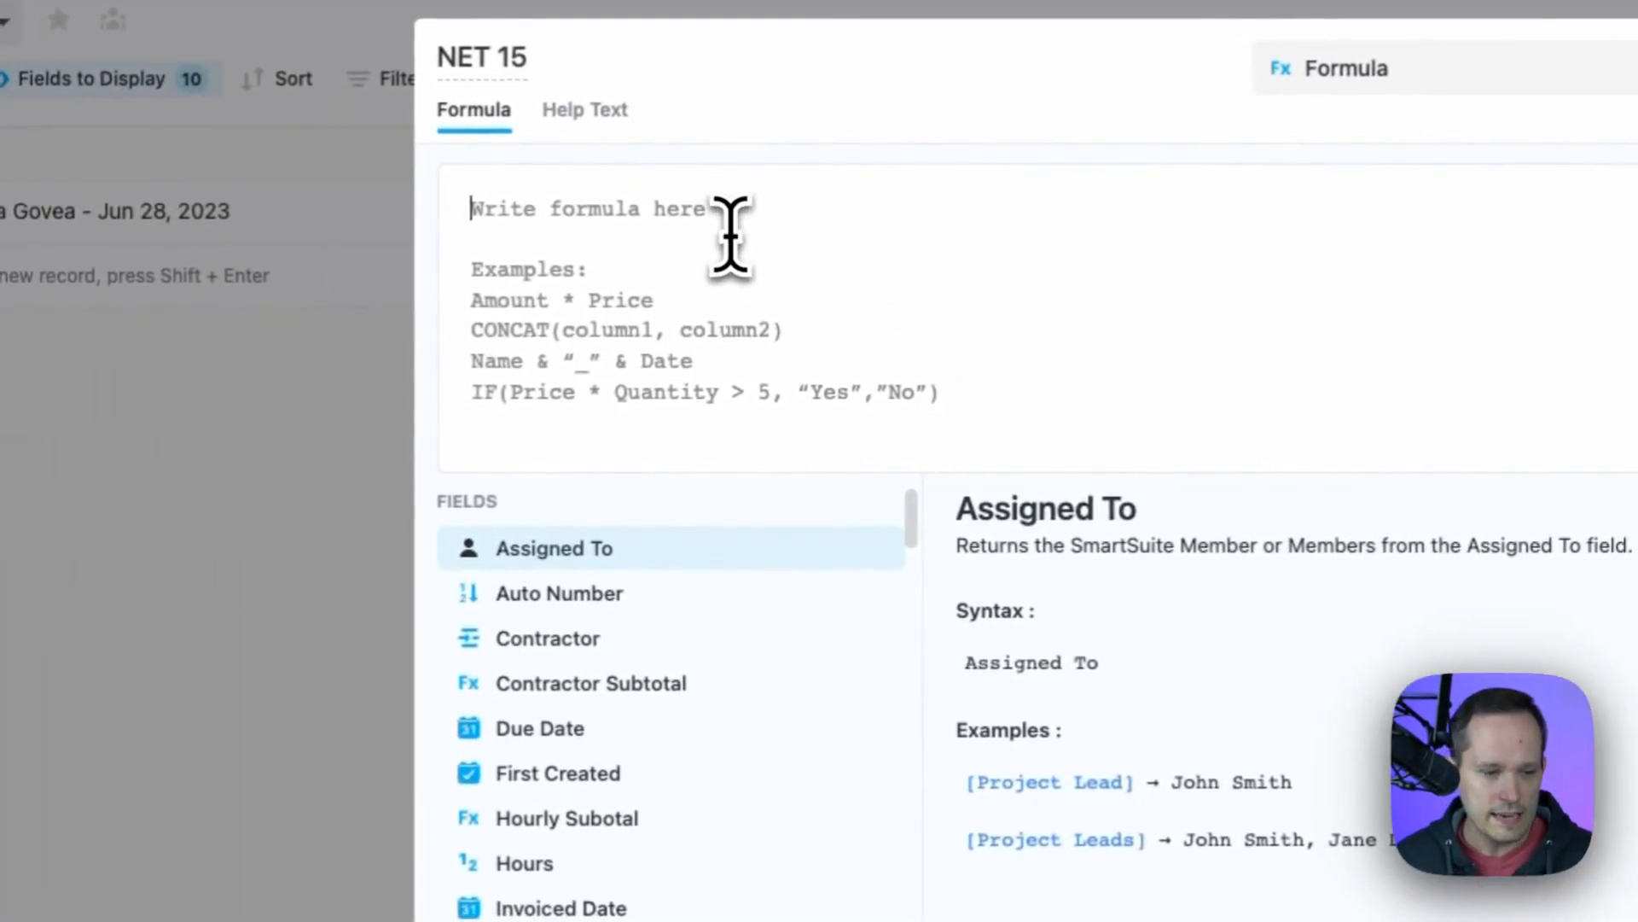
{"action": "scroll", "coordinate": [686, 630], "scroll_direction": "down", "scroll_amount": 5}
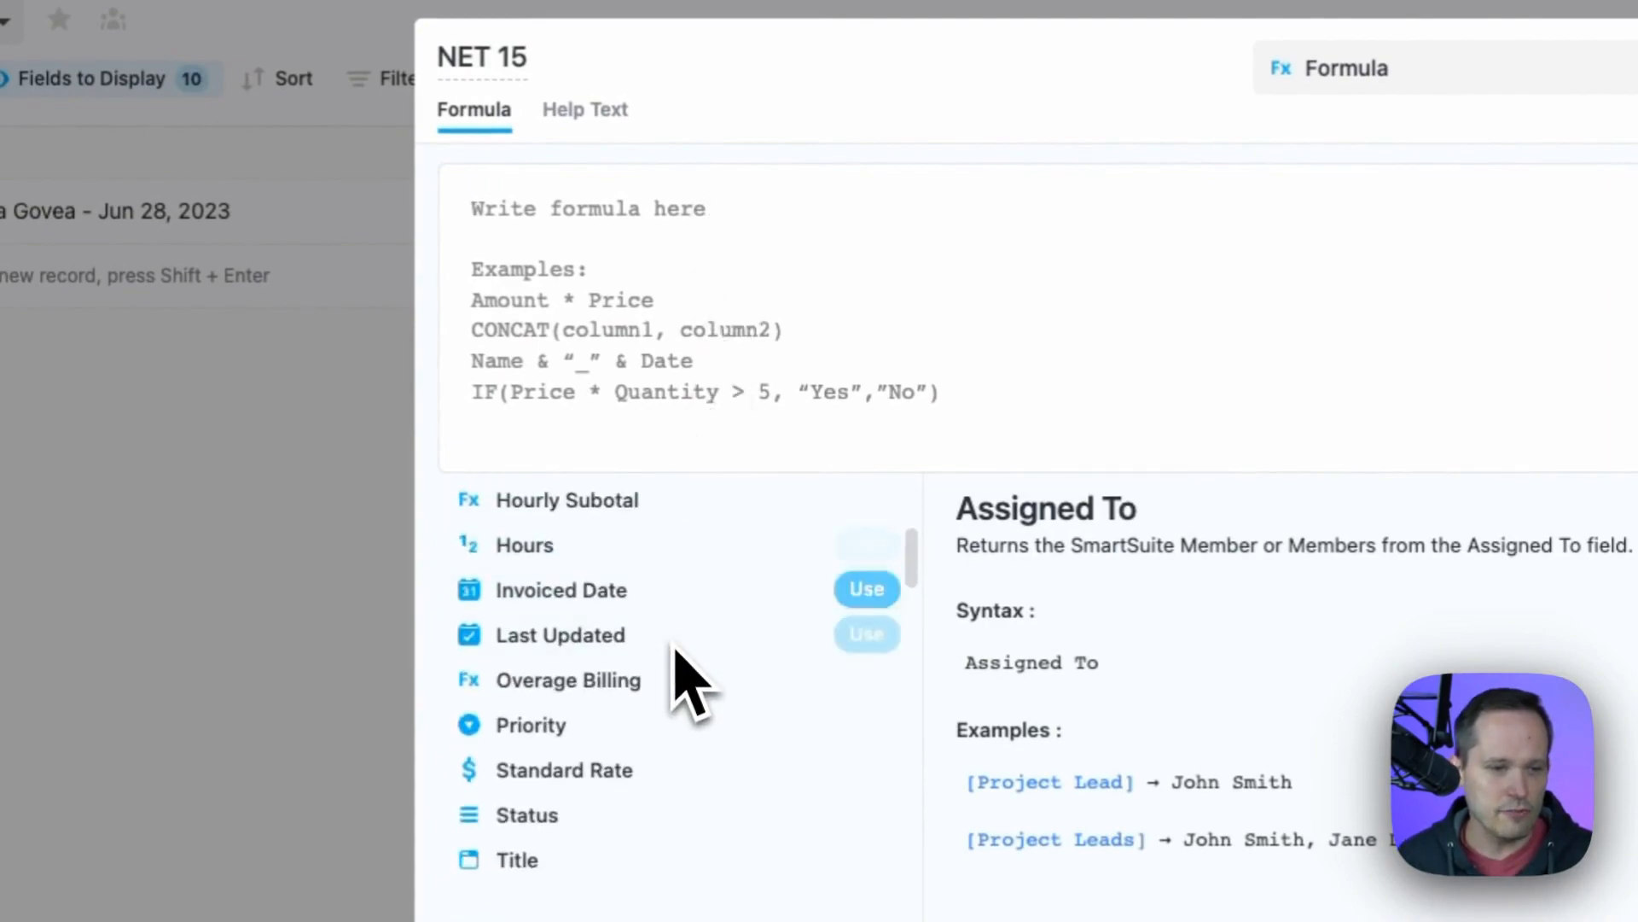
{"action": "scroll", "coordinate": [666, 640], "scroll_direction": "down", "scroll_amount": 4}
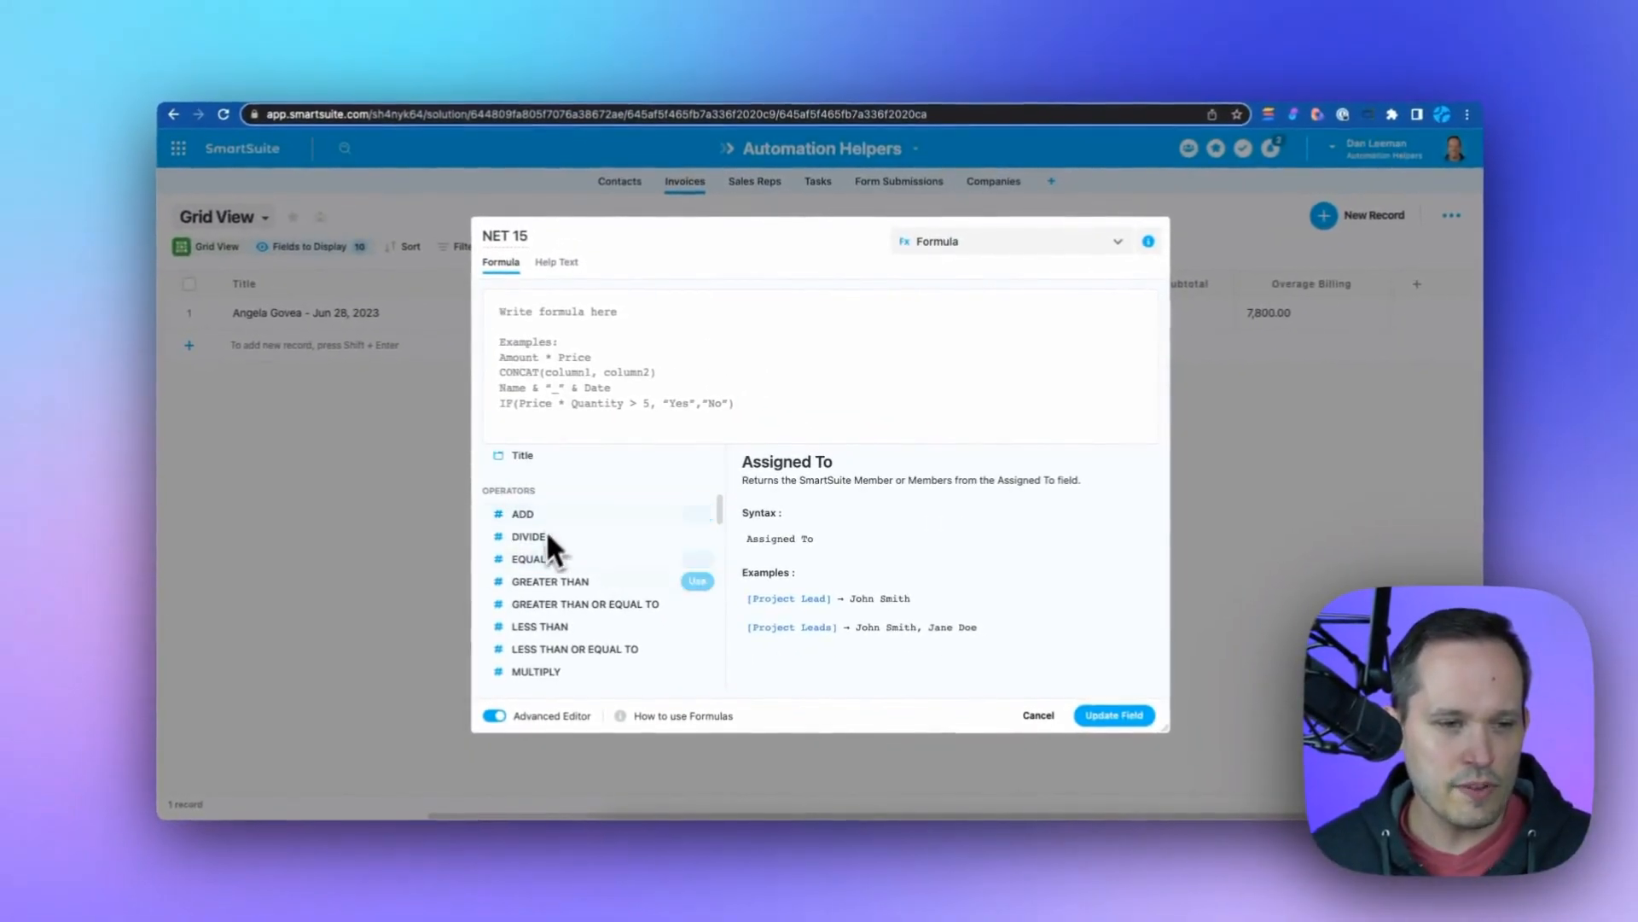
{"action": "scroll", "coordinate": [563, 577], "scroll_direction": "down", "scroll_amount": 4}
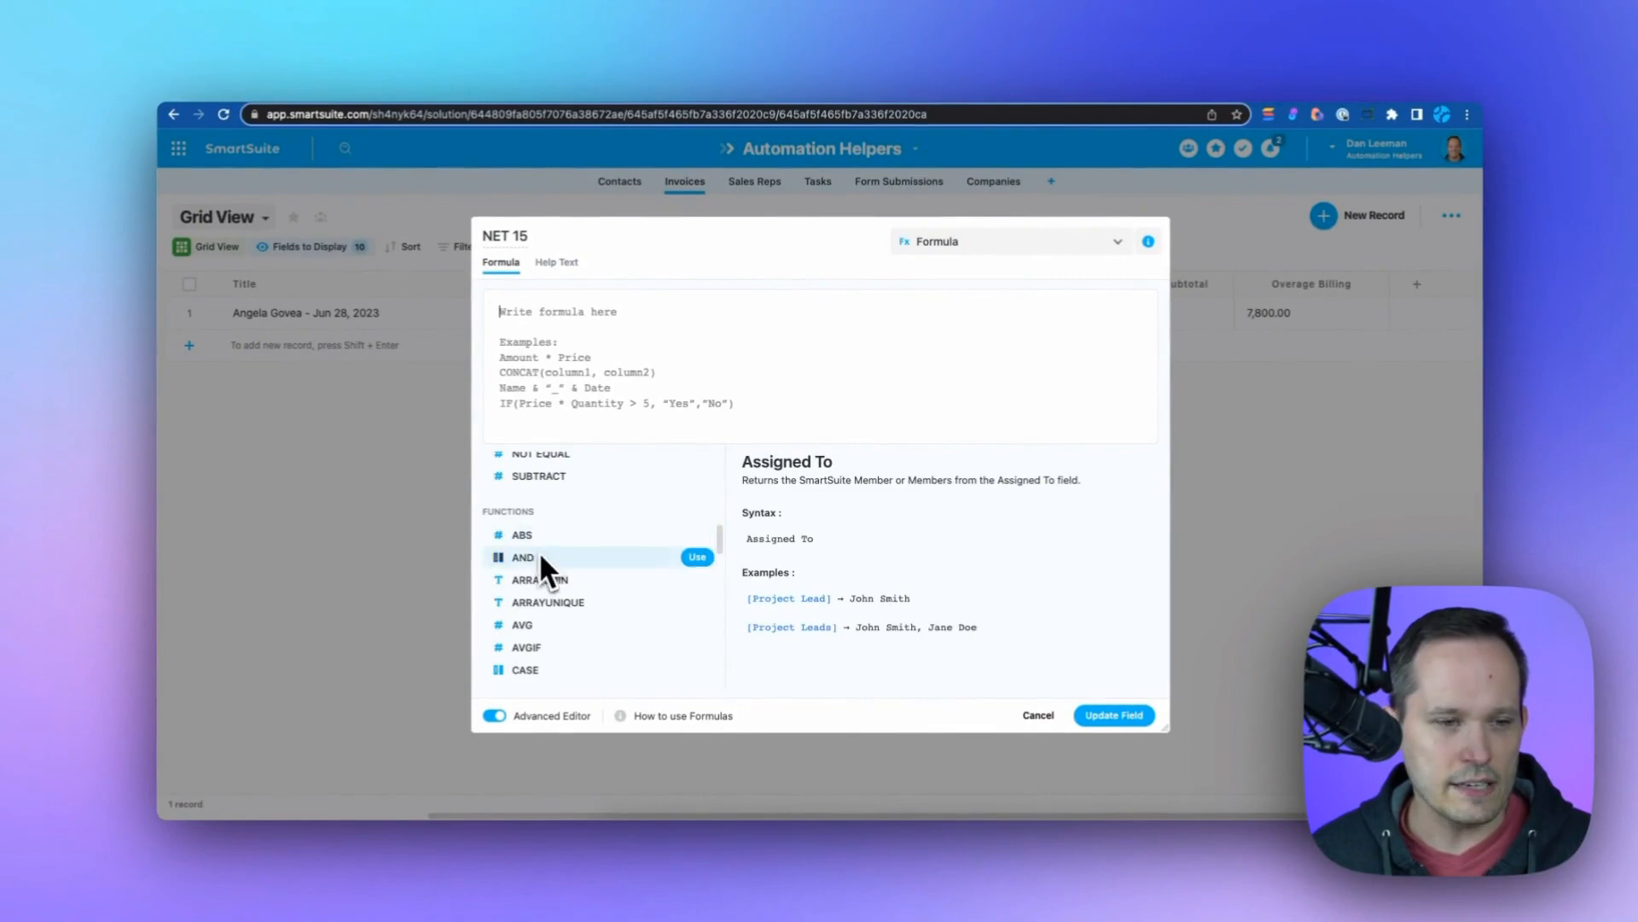
{"action": "scroll", "coordinate": [544, 556], "scroll_direction": "down", "scroll_amount": 2}
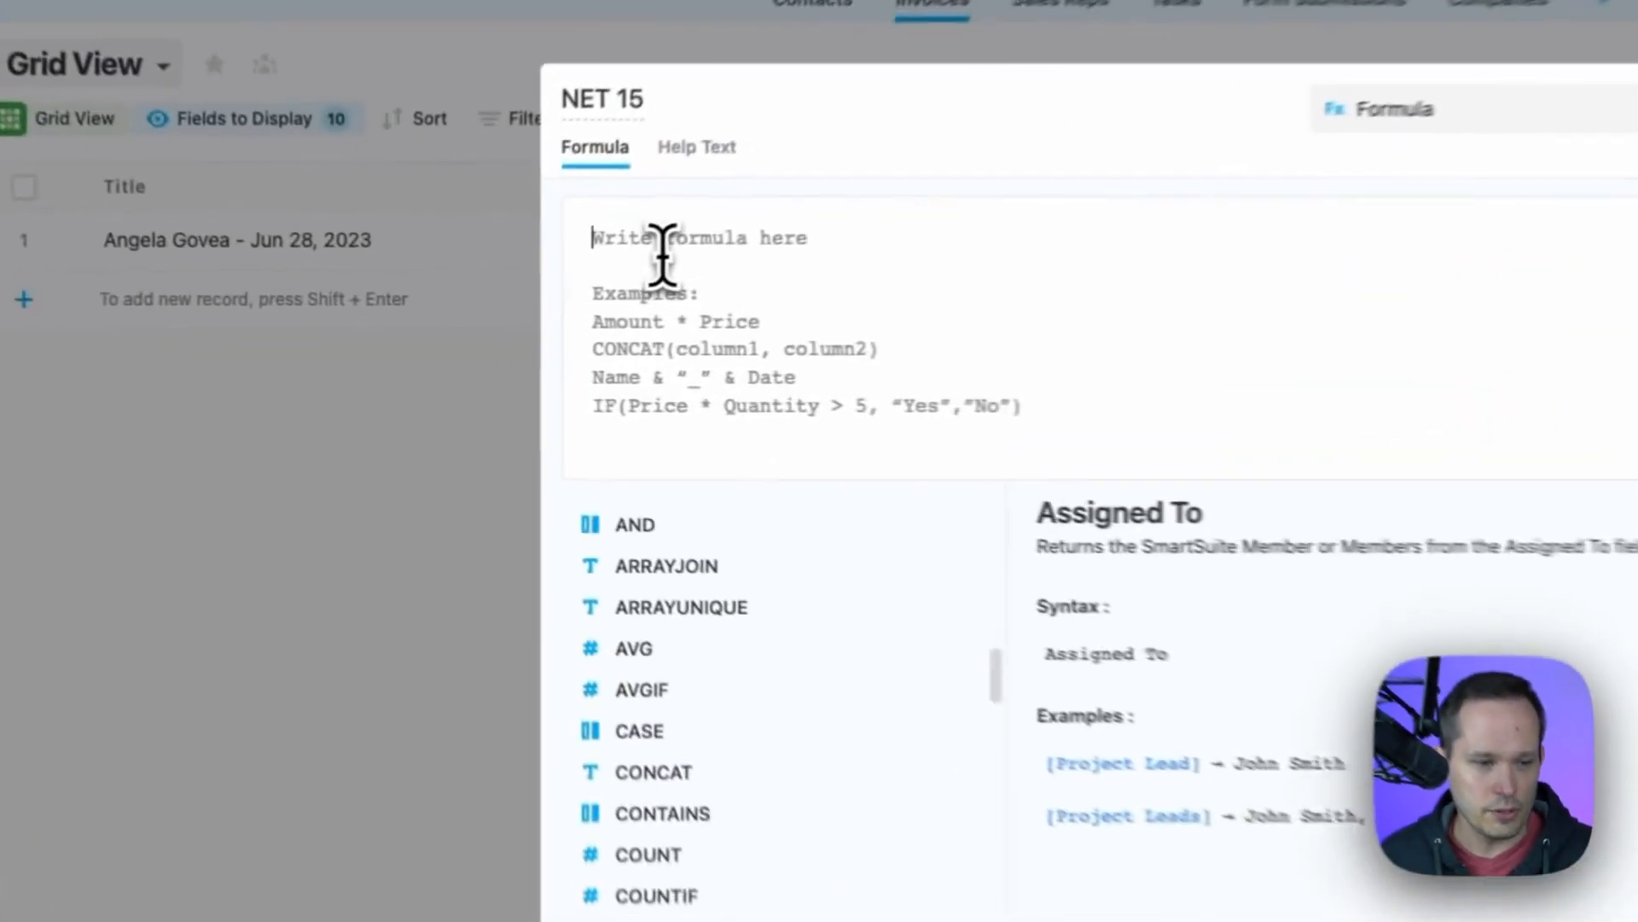
{"action": "type", "text": "dat"}
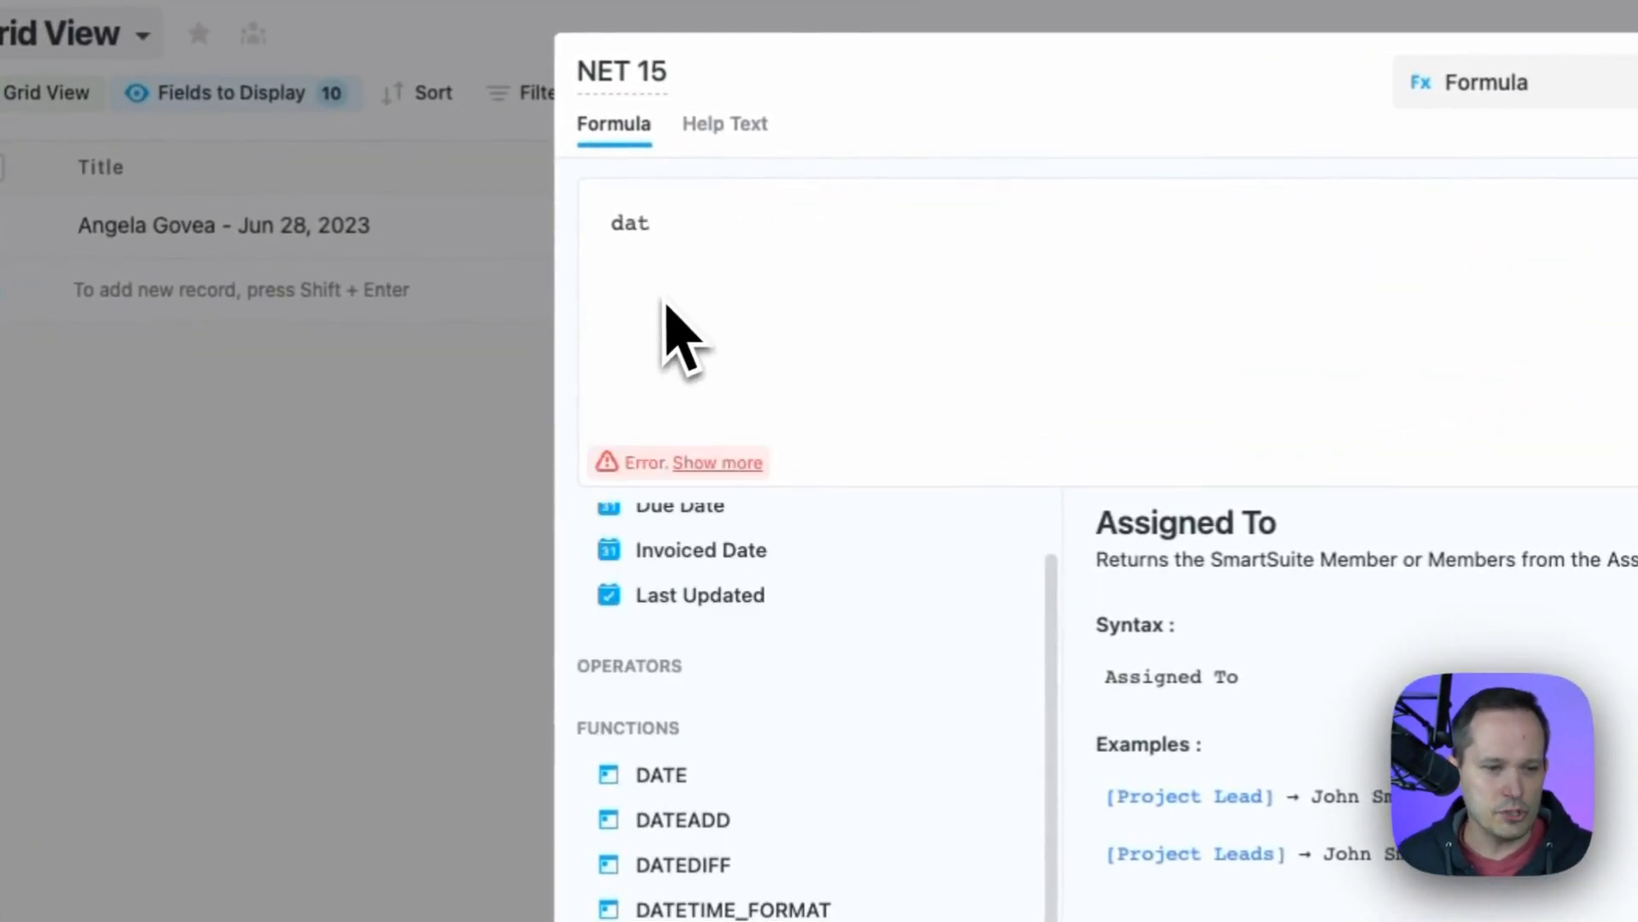
Set NET 15 to DATEADD of Invoiced Date plus 15 days and save, giving Jul 13.
{"action": "left_click", "coordinate": [884, 722]}
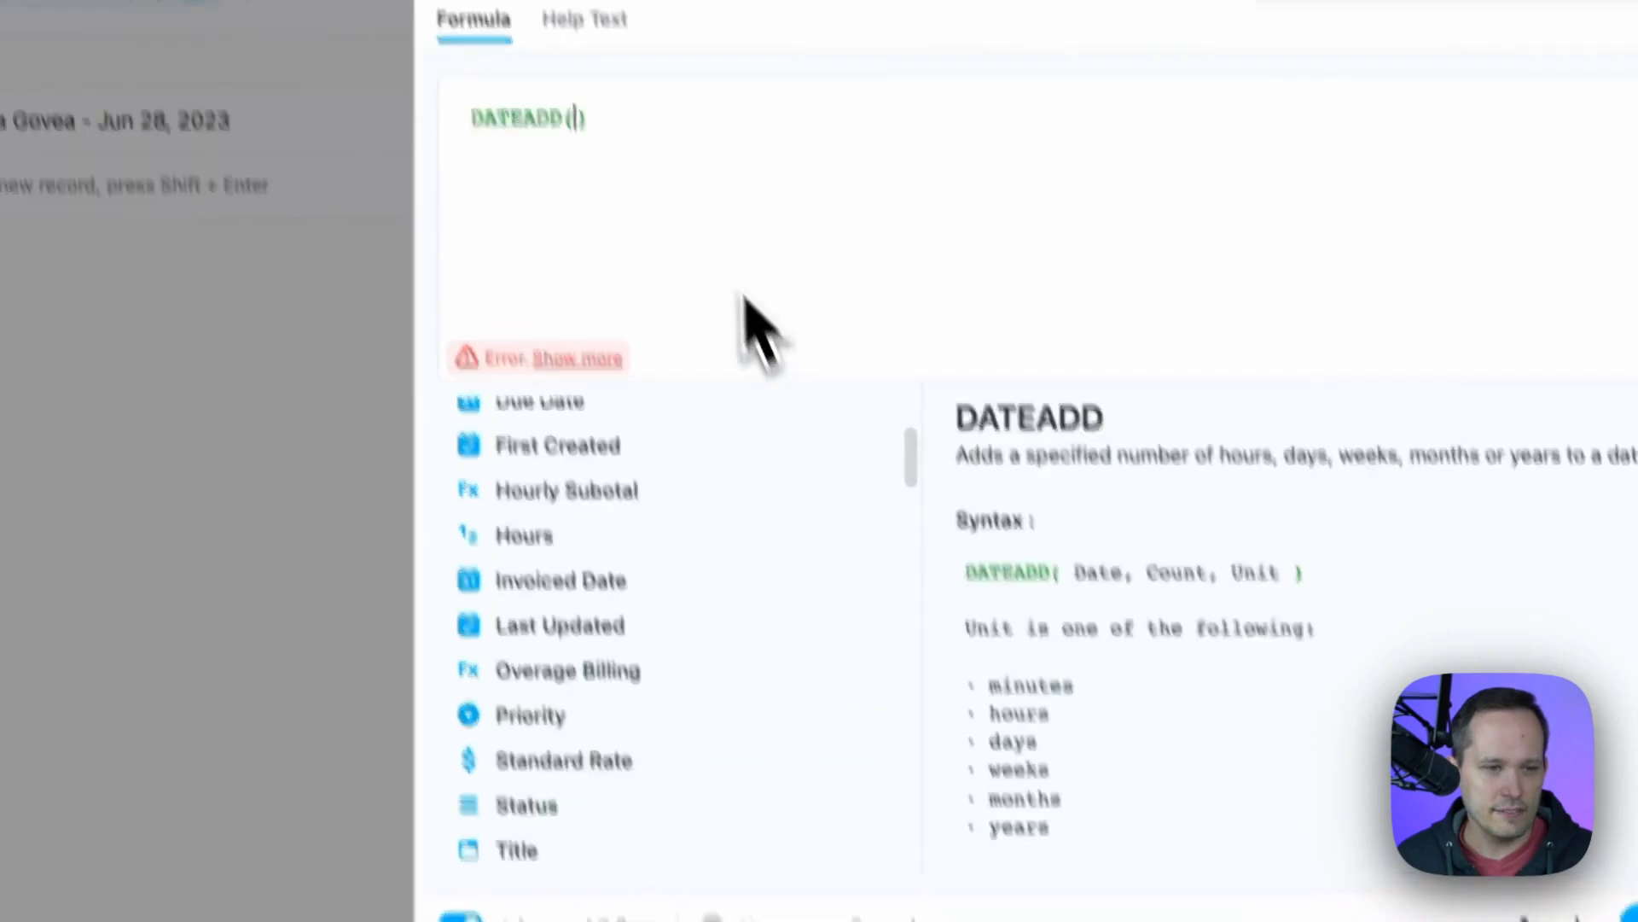
{"action": "type", "text": "invo"}
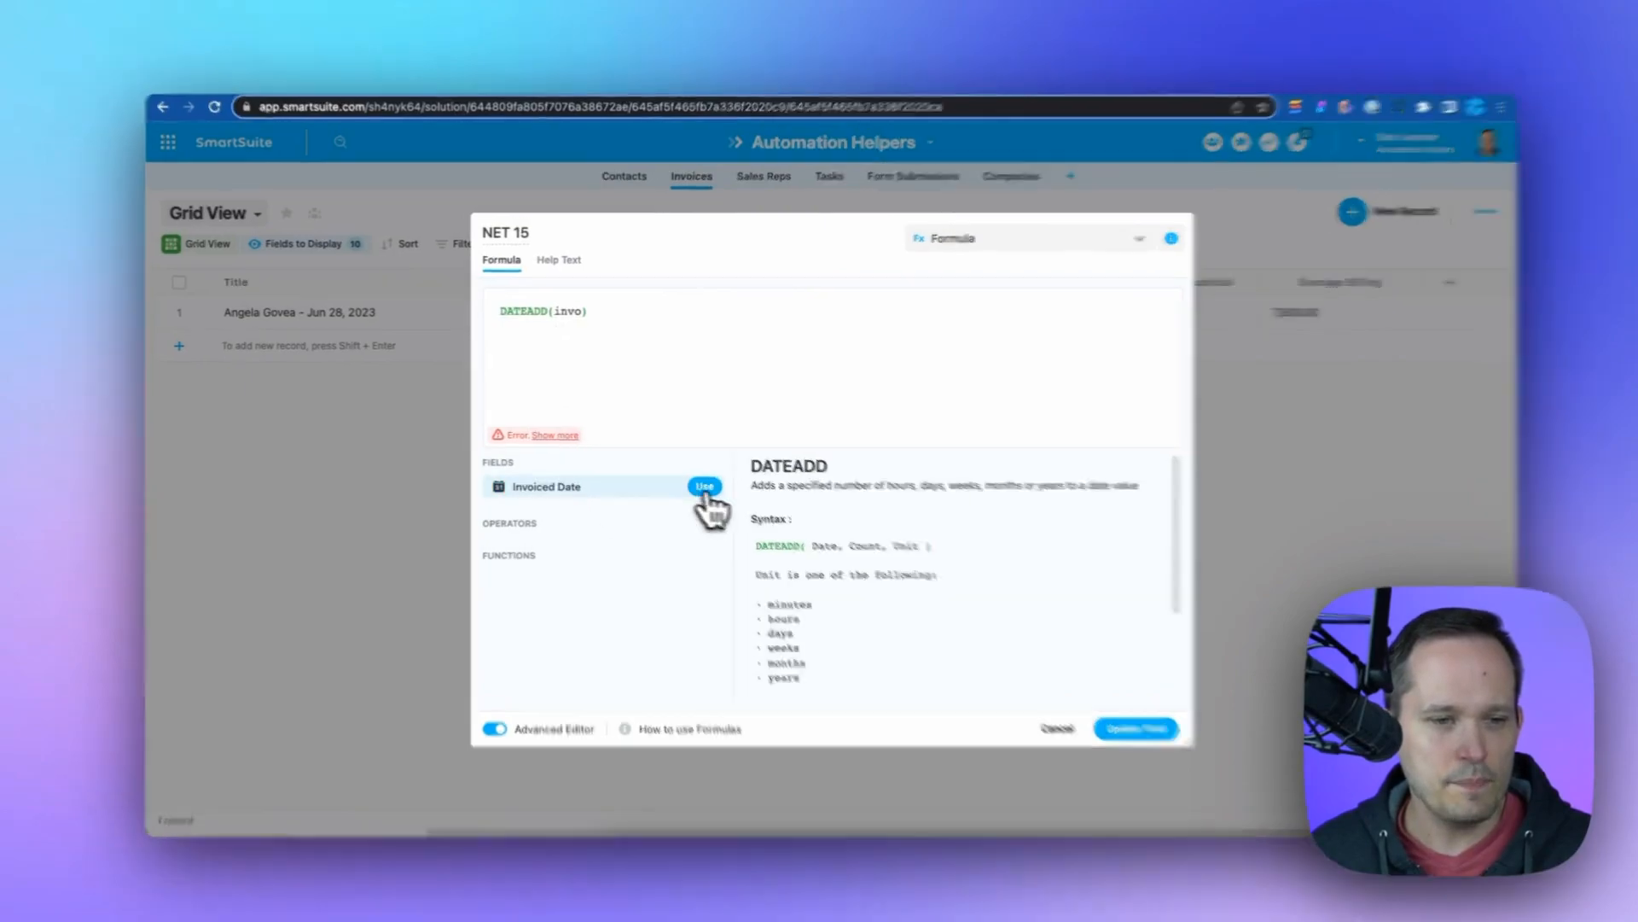
{"action": "left_click", "coordinate": [704, 481]}
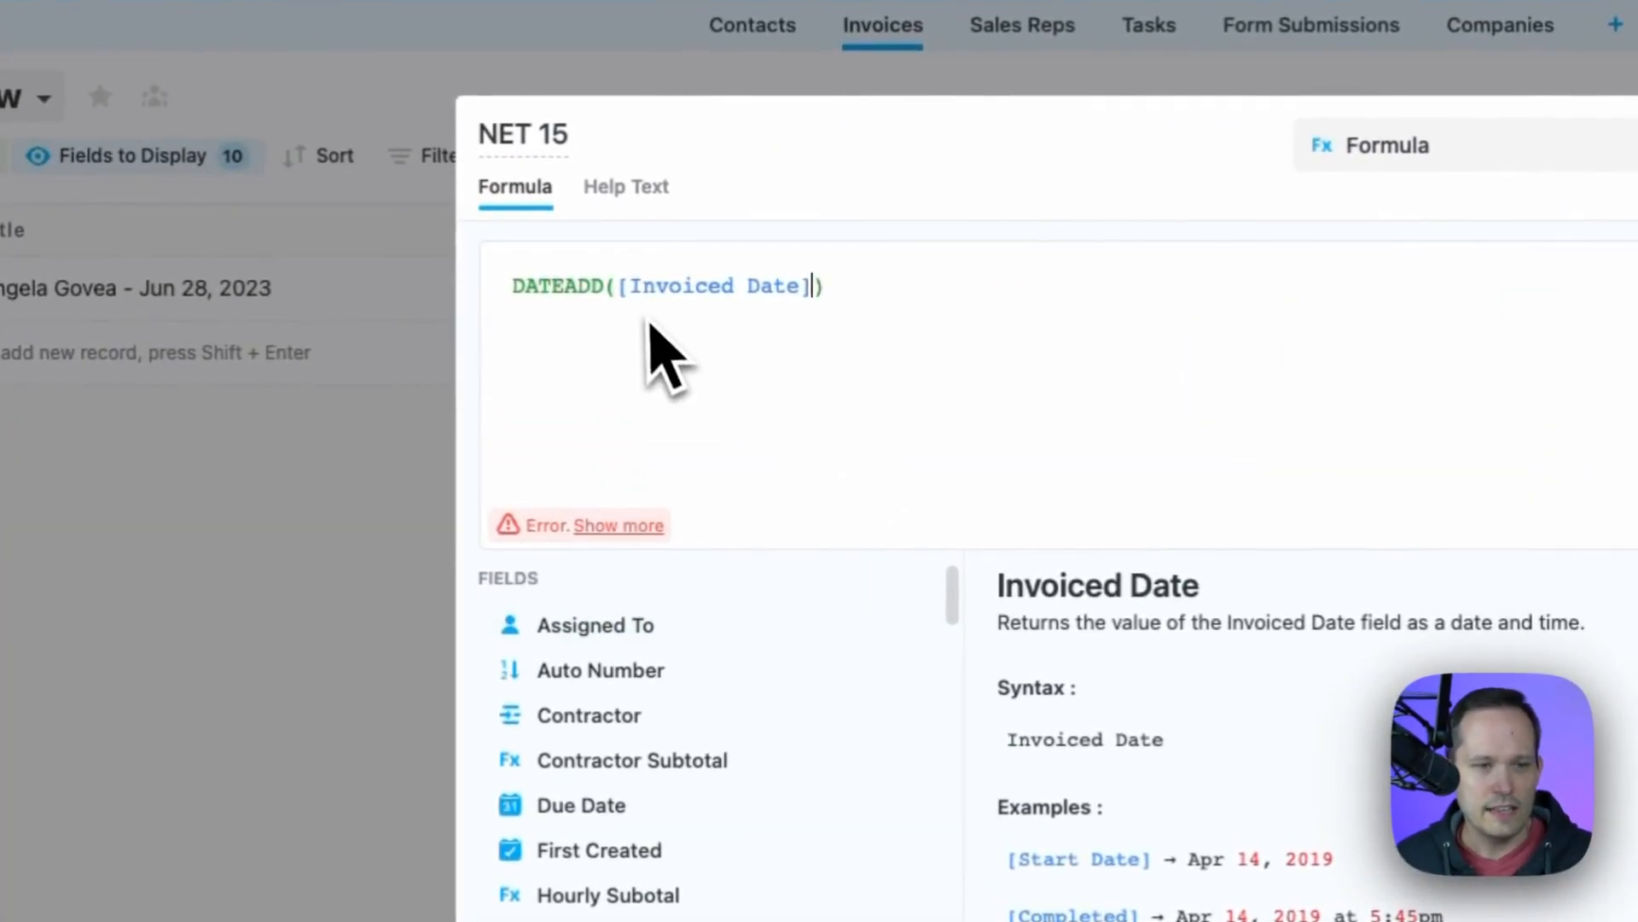
{"action": "type", "text": ", 15,"}
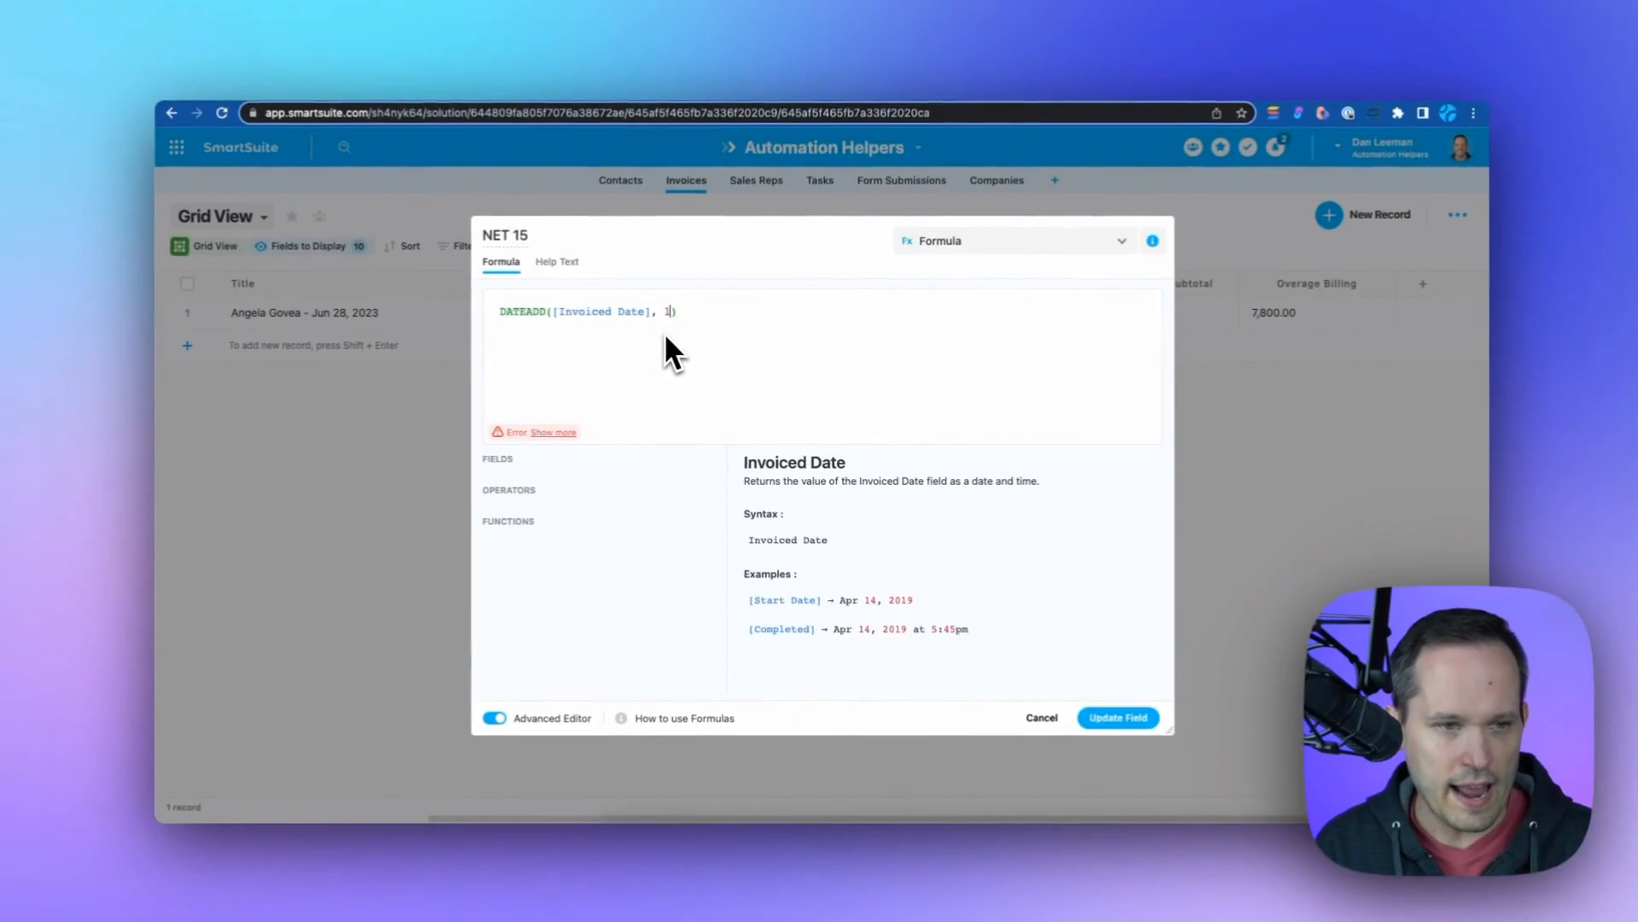
{"action": "type", "text": " \"days\""}
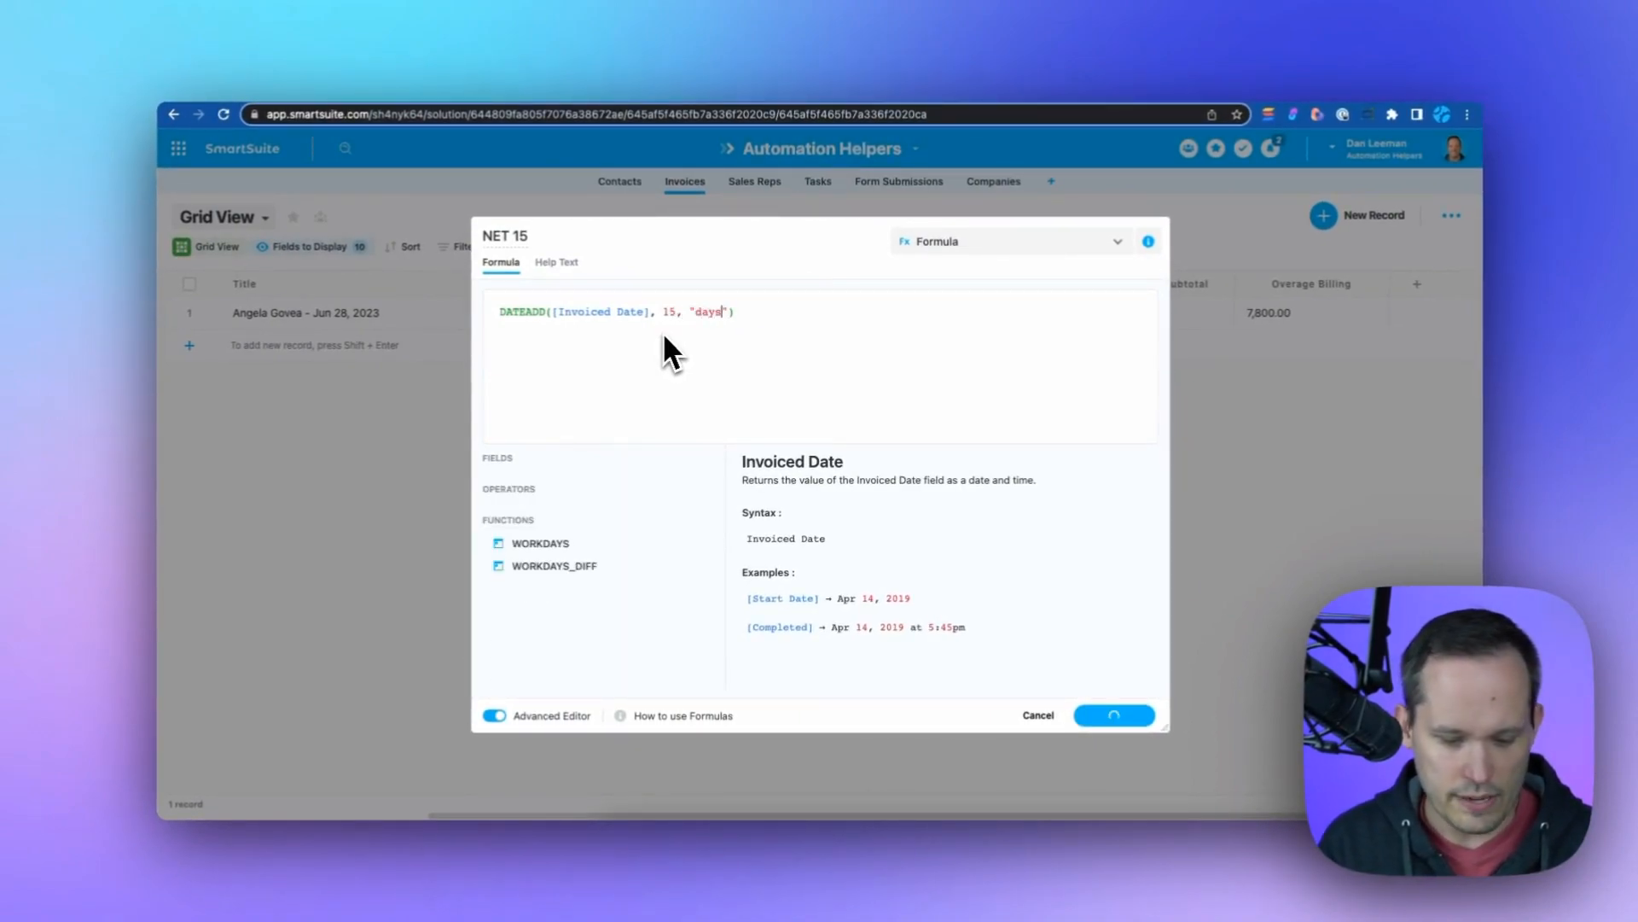
{"action": "key", "text": "Right"}
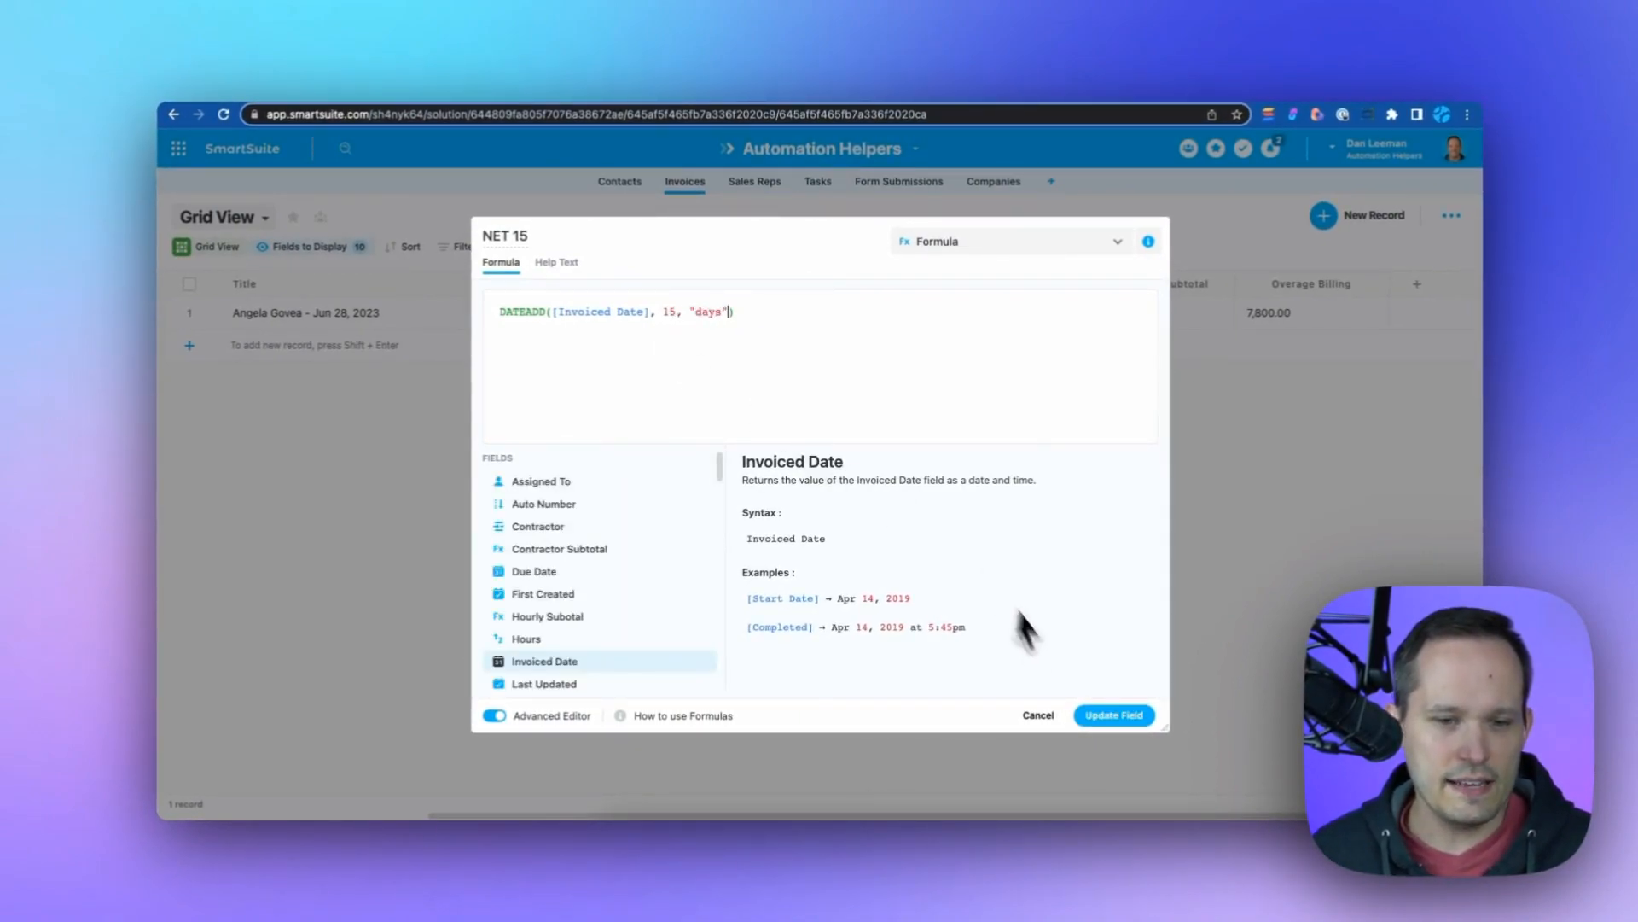
{"action": "left_click", "coordinate": [1114, 714]}
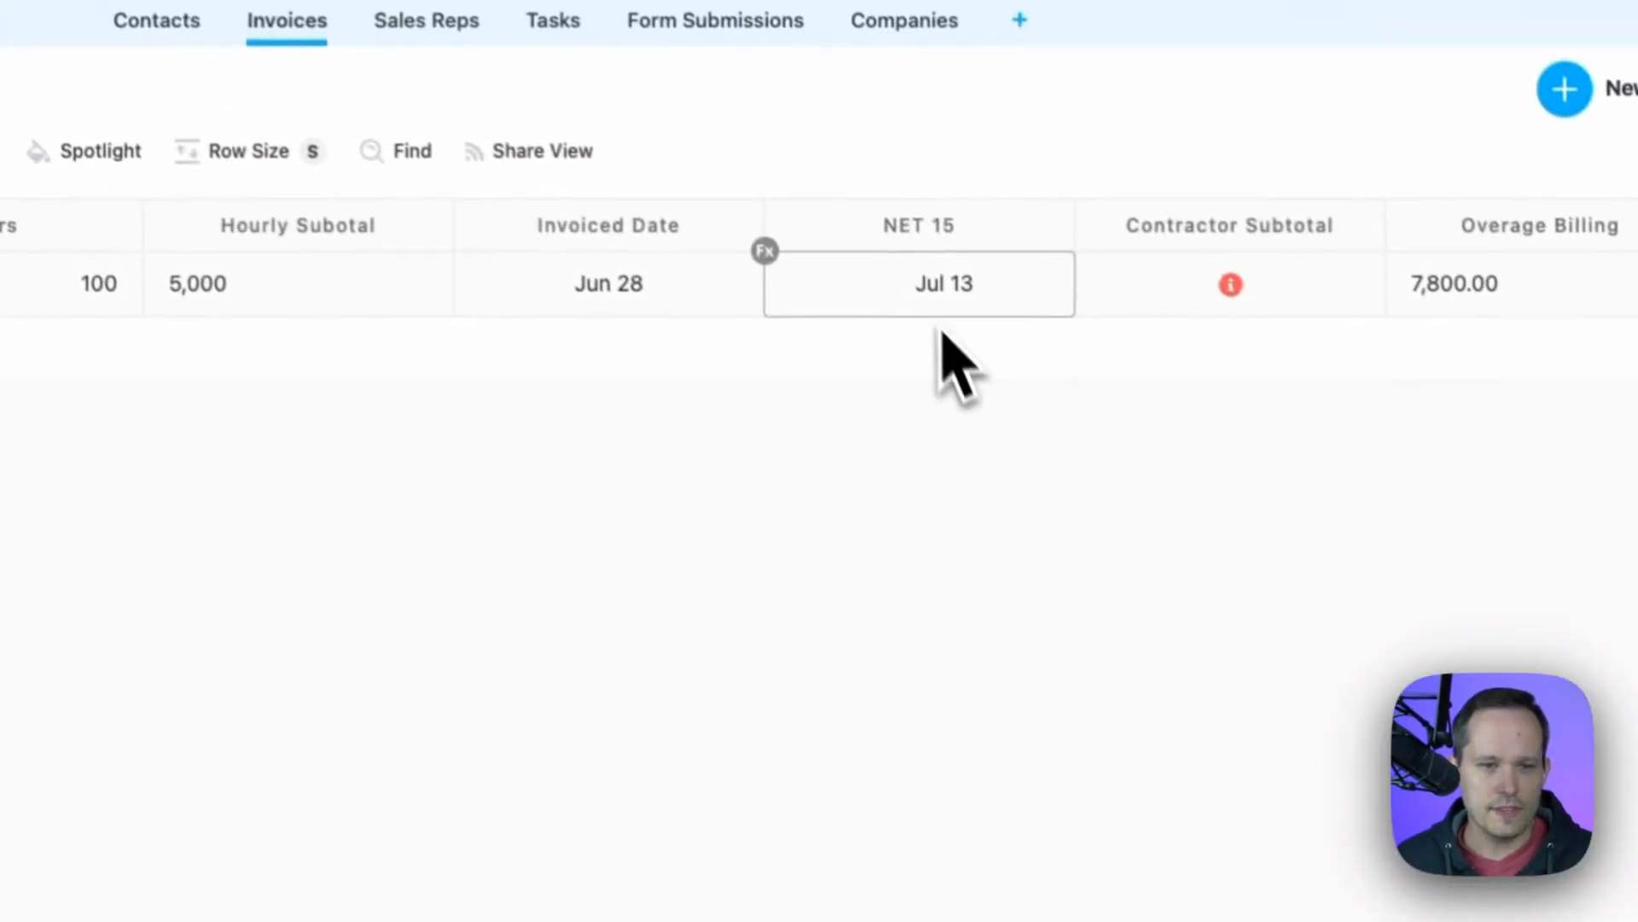
Check Invoiced Date and Standard Rate along the invoice row against the new due date.
{"action": "left_click", "coordinate": [618, 296]}
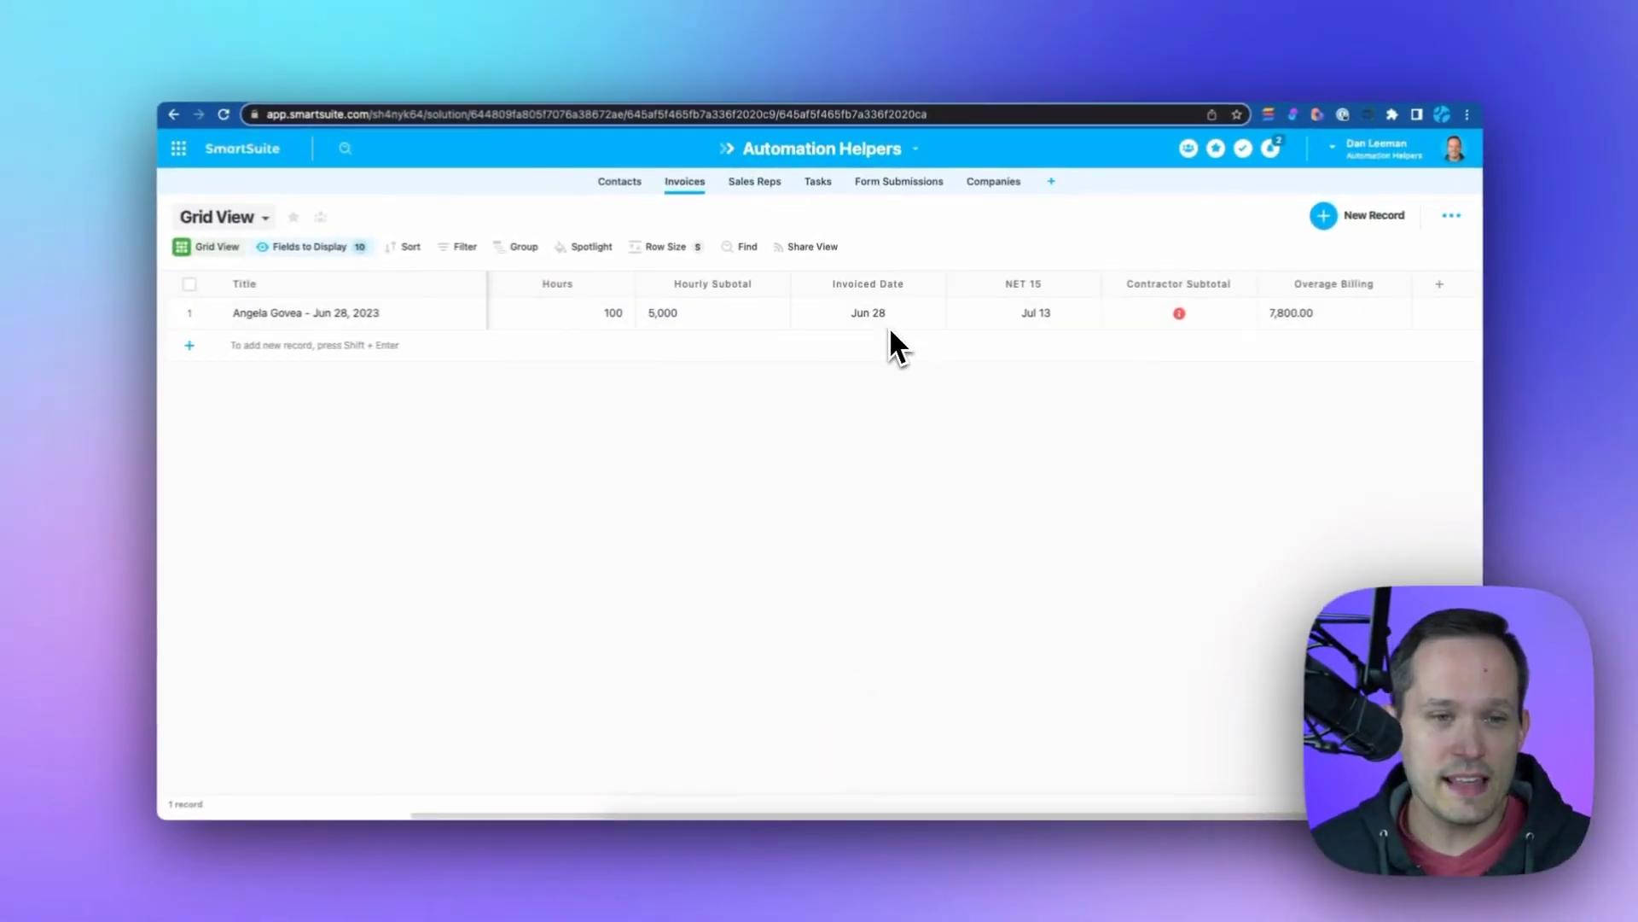
{"action": "key", "text": "Left"}
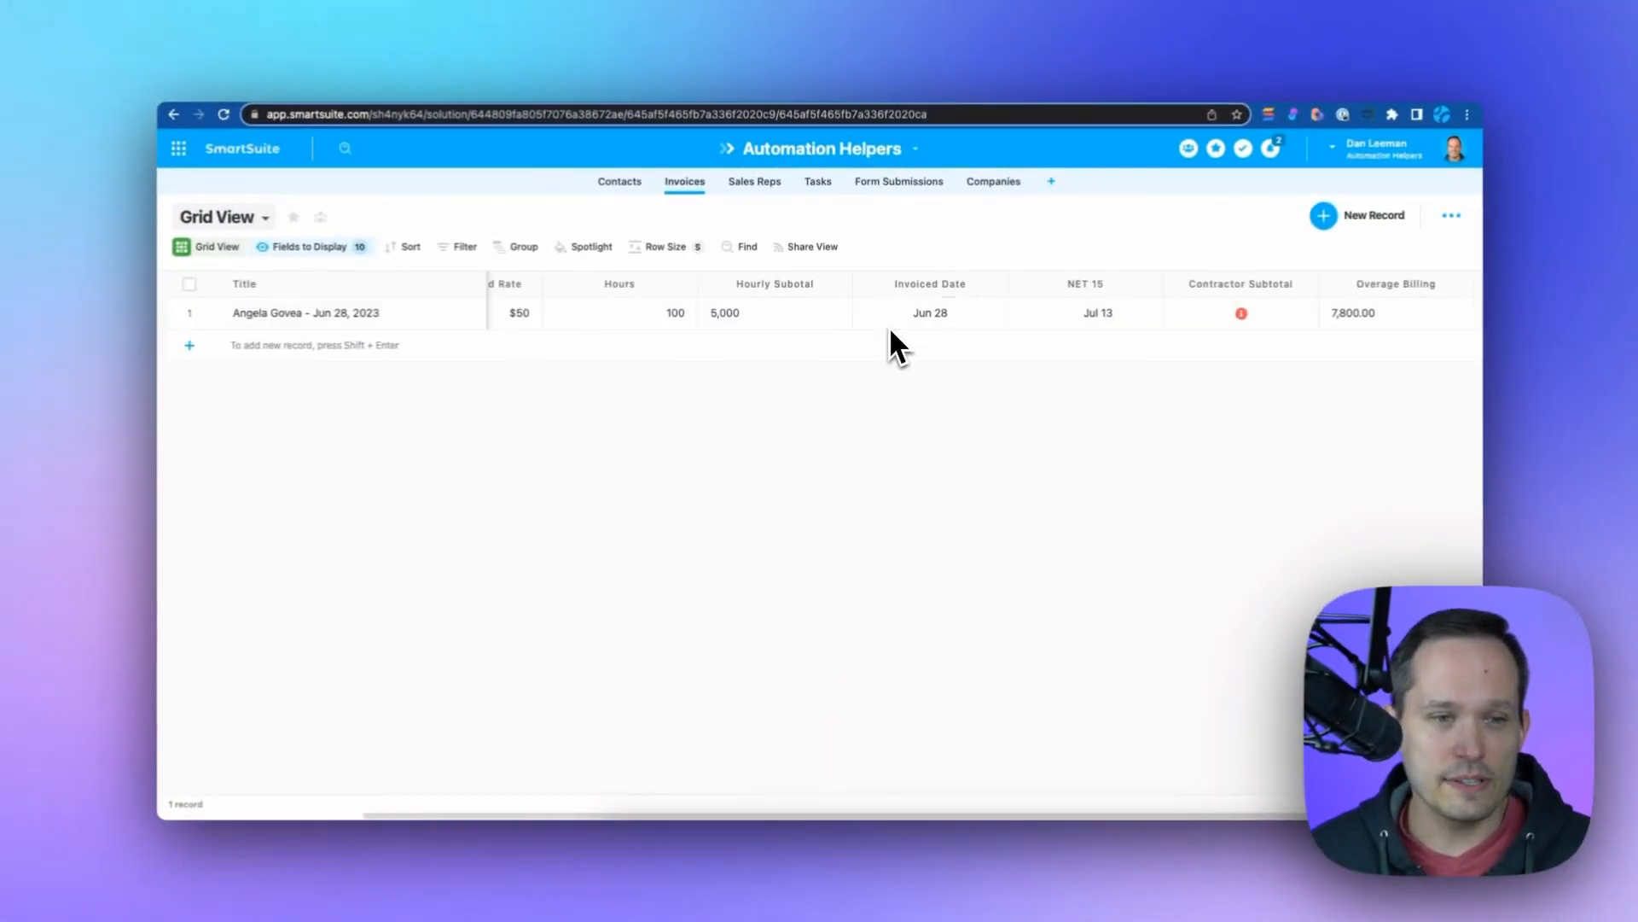
{"action": "key", "text": "Left"}
{"action": "key", "text": "Left"}
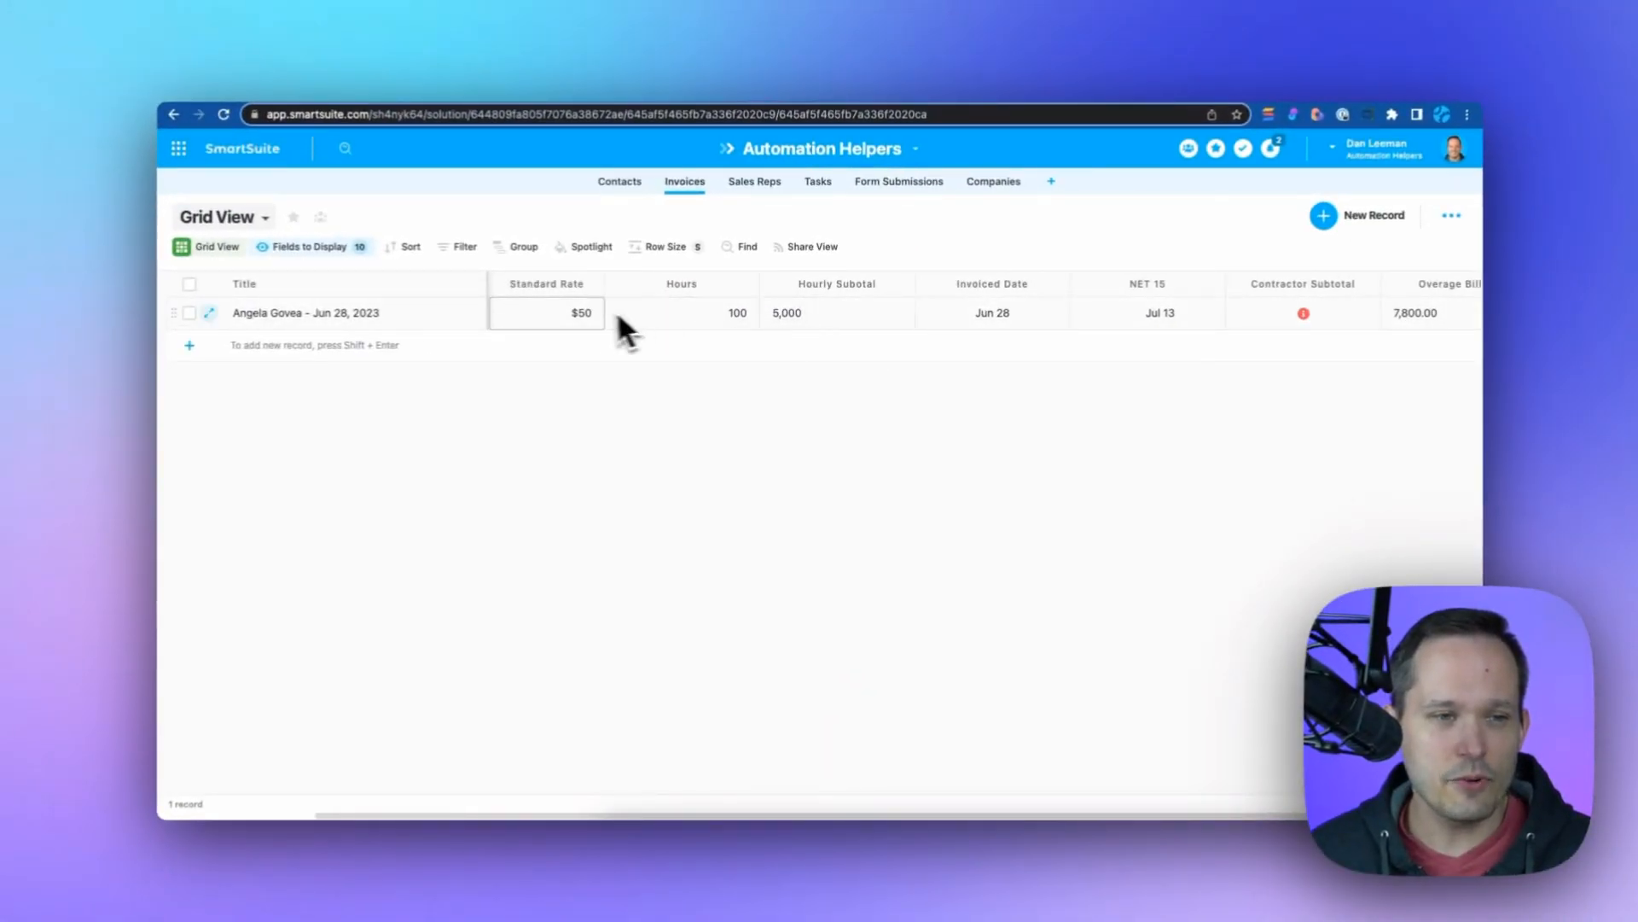
{"action": "left_click", "coordinate": [619, 180]}
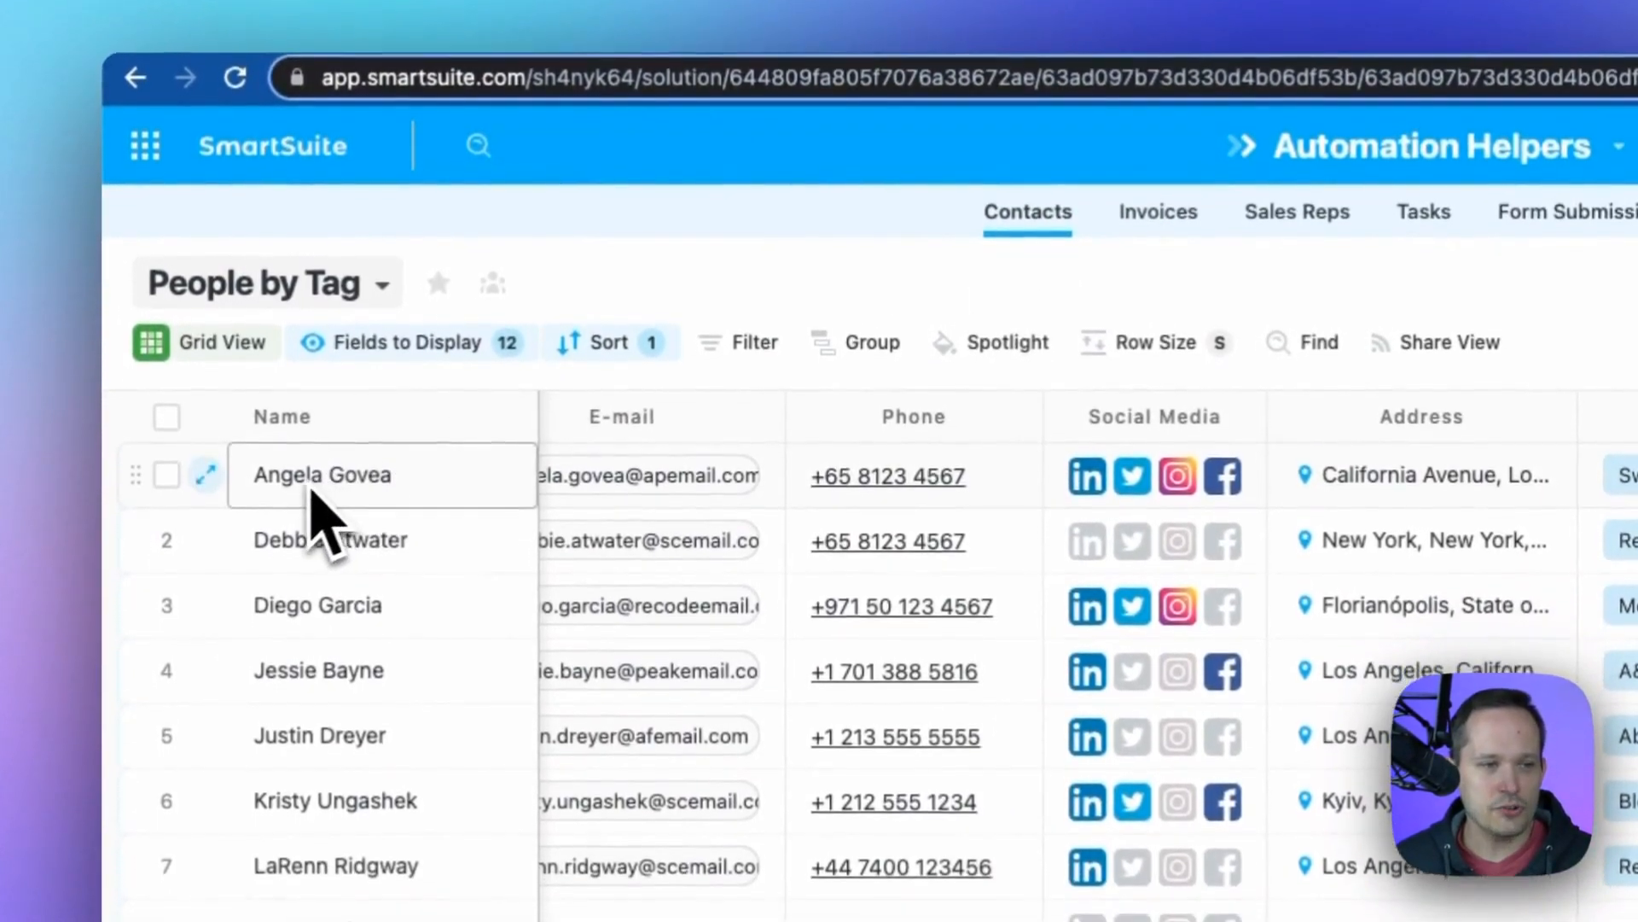
{"action": "left_click", "coordinate": [314, 477]}
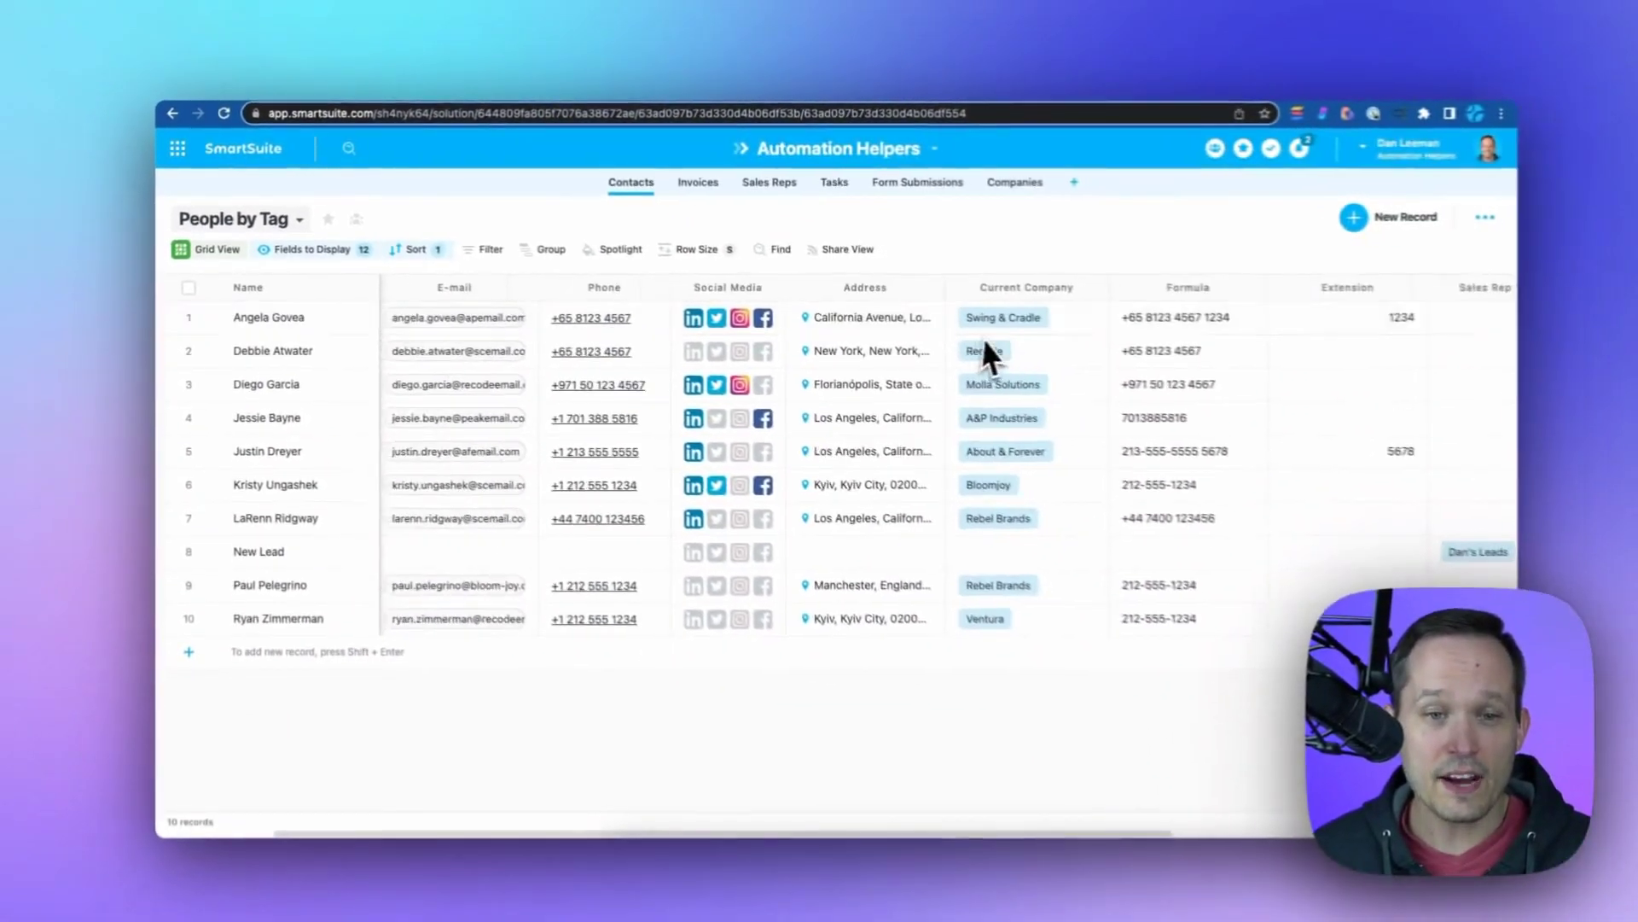
{"action": "scroll", "coordinate": [975, 348], "scroll_direction": "right", "scroll_amount": 5}
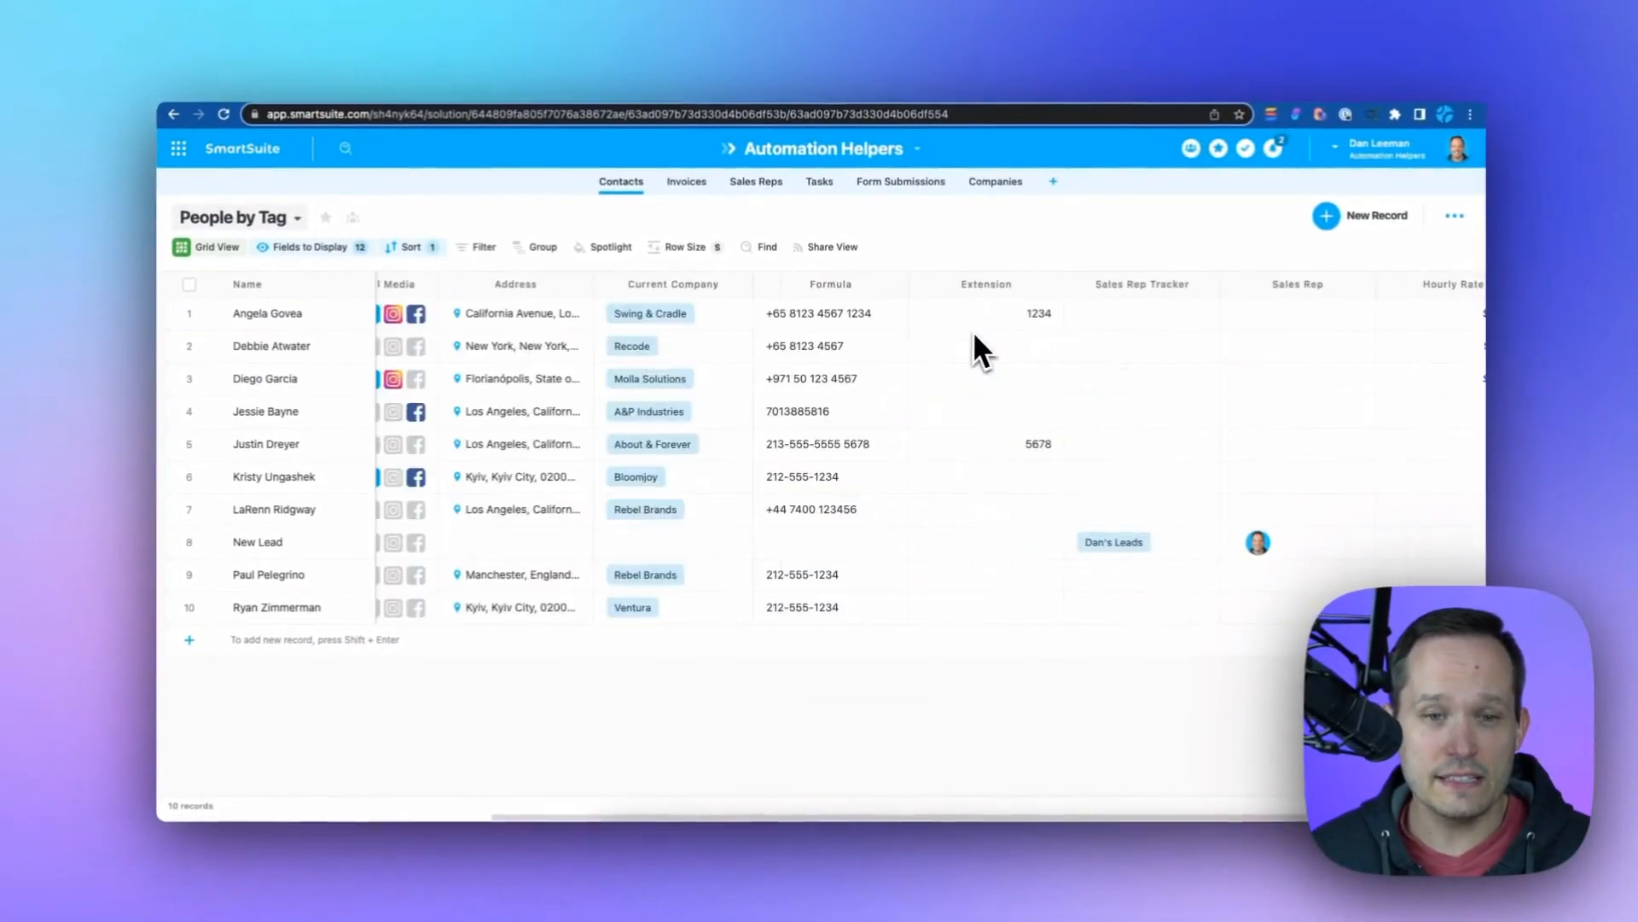
{"action": "scroll", "coordinate": [972, 330], "scroll_direction": "right", "scroll_amount": 3}
{"action": "left_click", "coordinate": [1318, 312]}
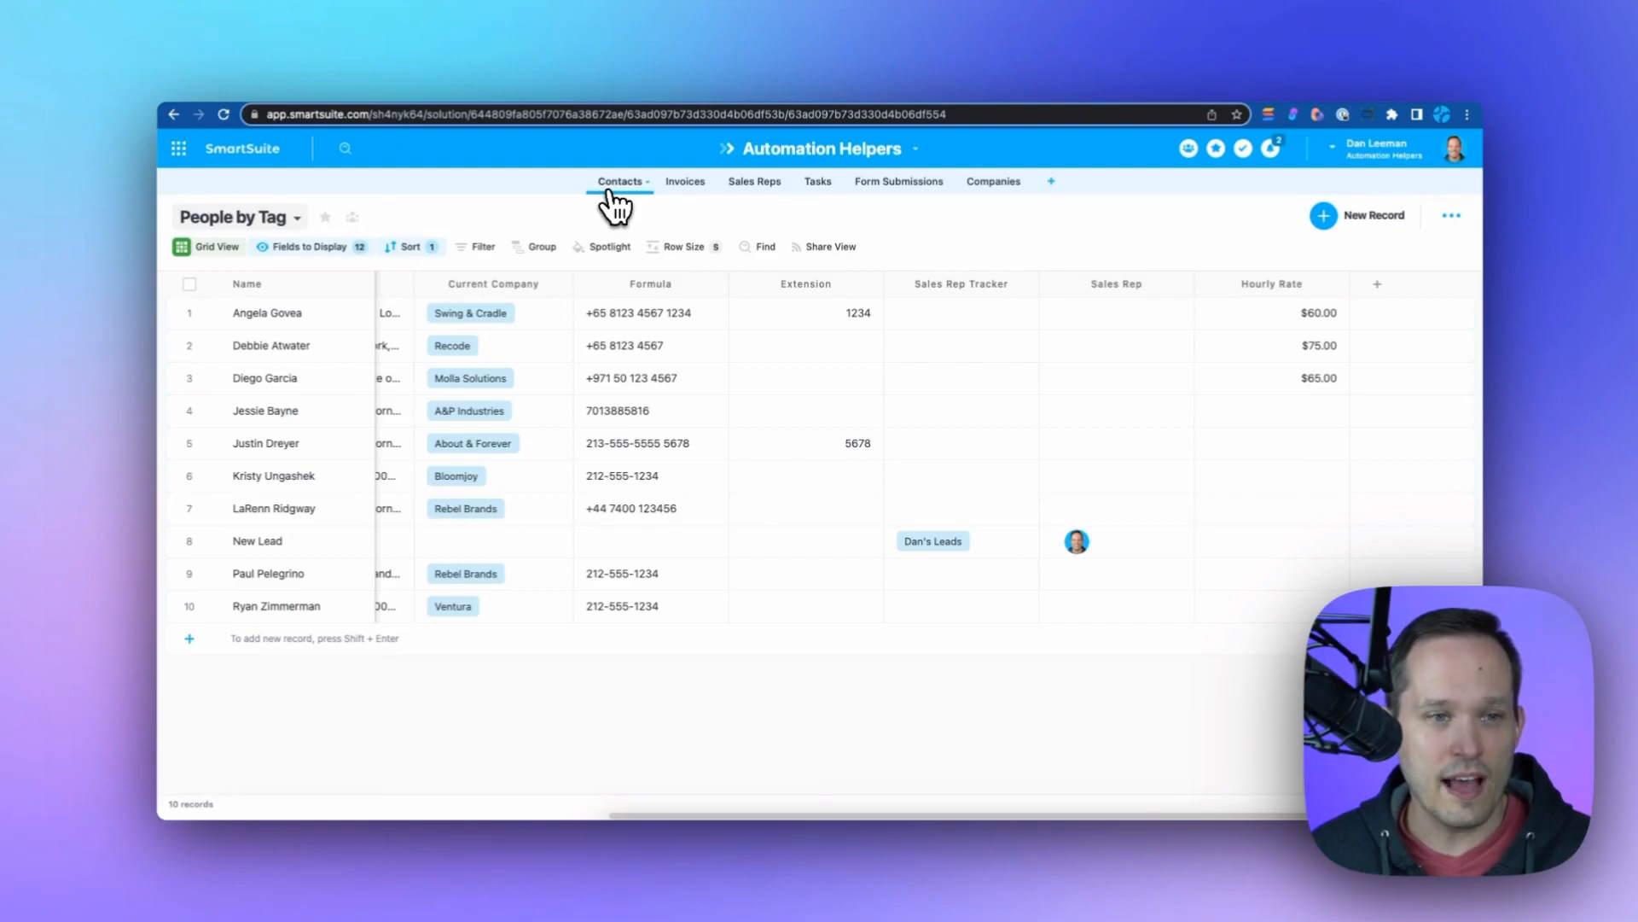
{"action": "left_click", "coordinate": [684, 180]}
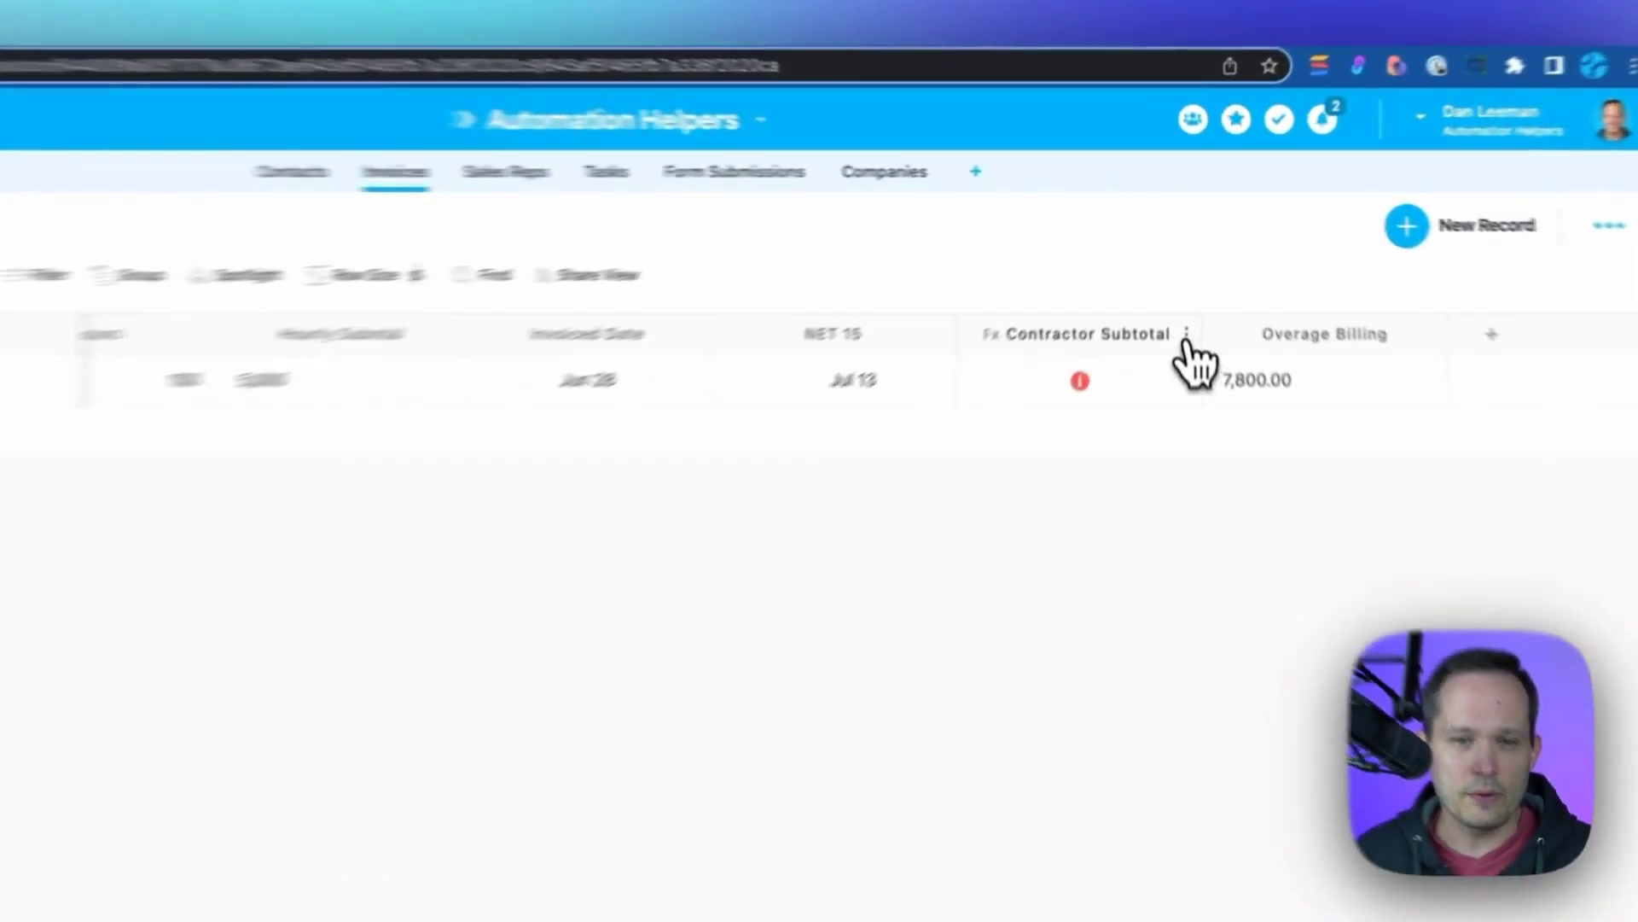
Set Contractor Subtotal to [Contractor].[Hourly Rate] * [Hours] and save, showing 6,000.00.
{"action": "left_click", "coordinate": [1190, 297]}
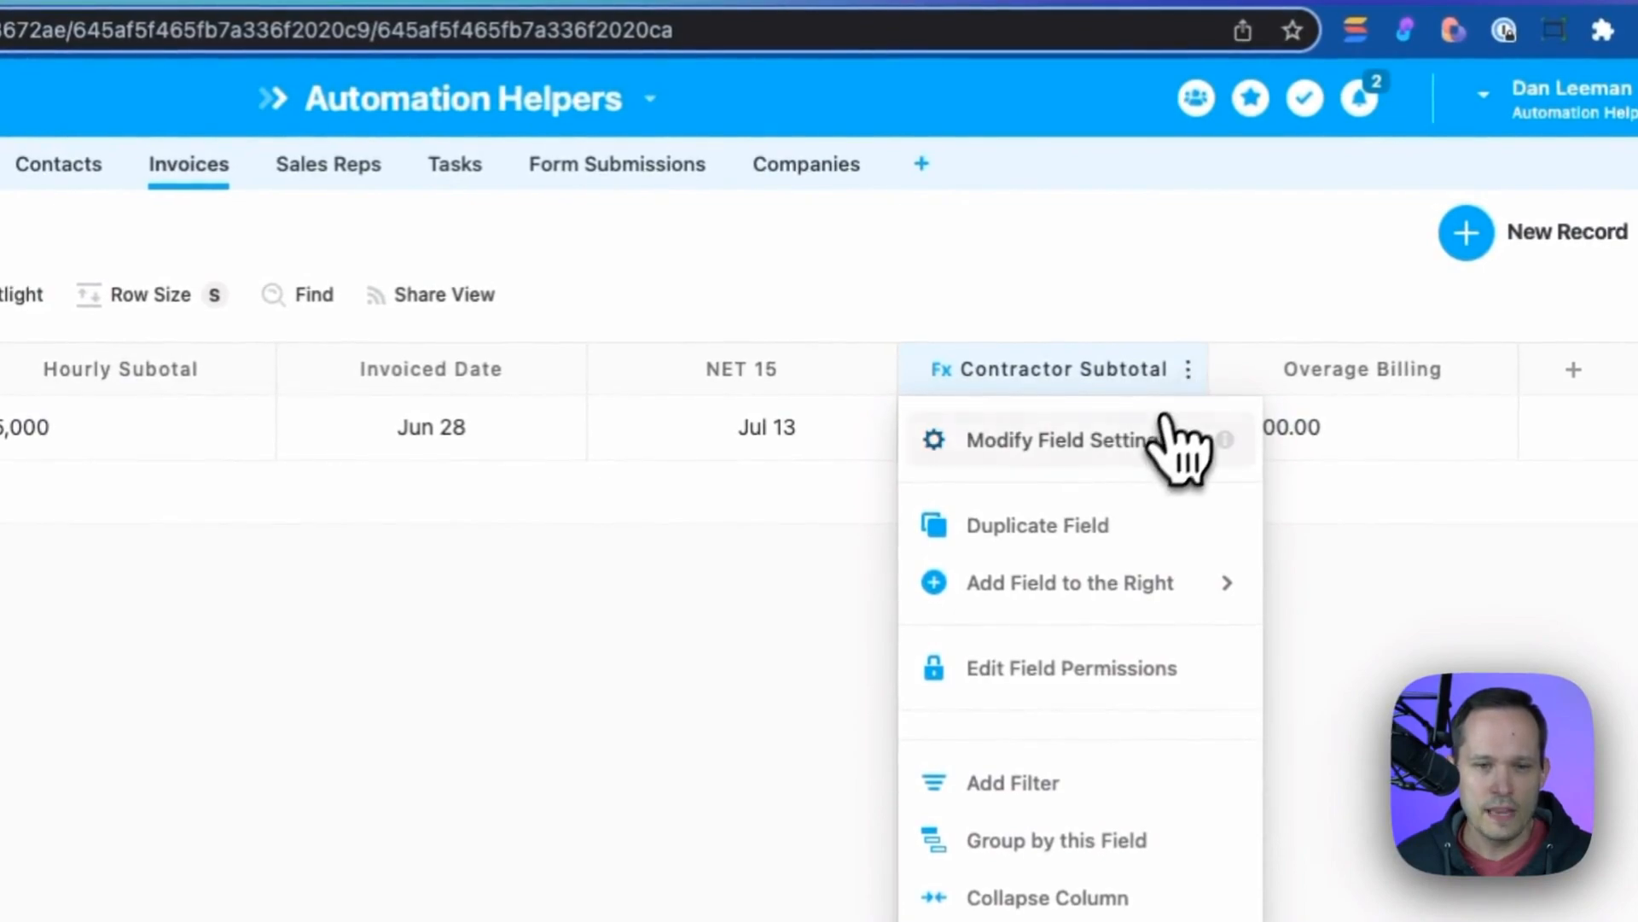
{"action": "left_click", "coordinate": [1159, 450]}
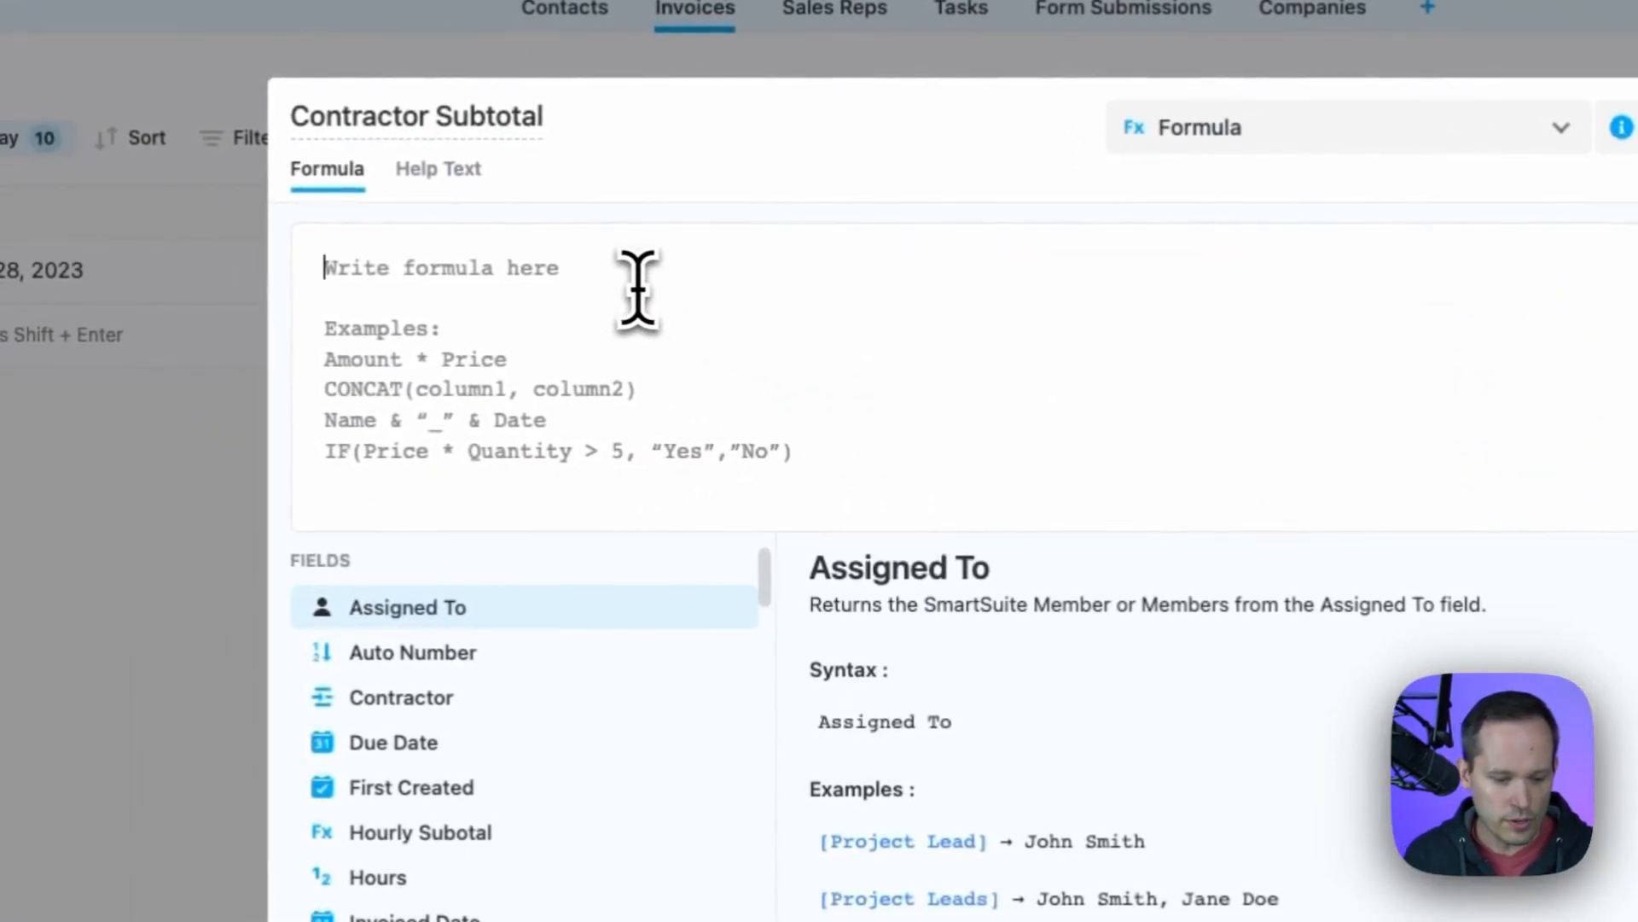
{"action": "type", "text": "contr"}
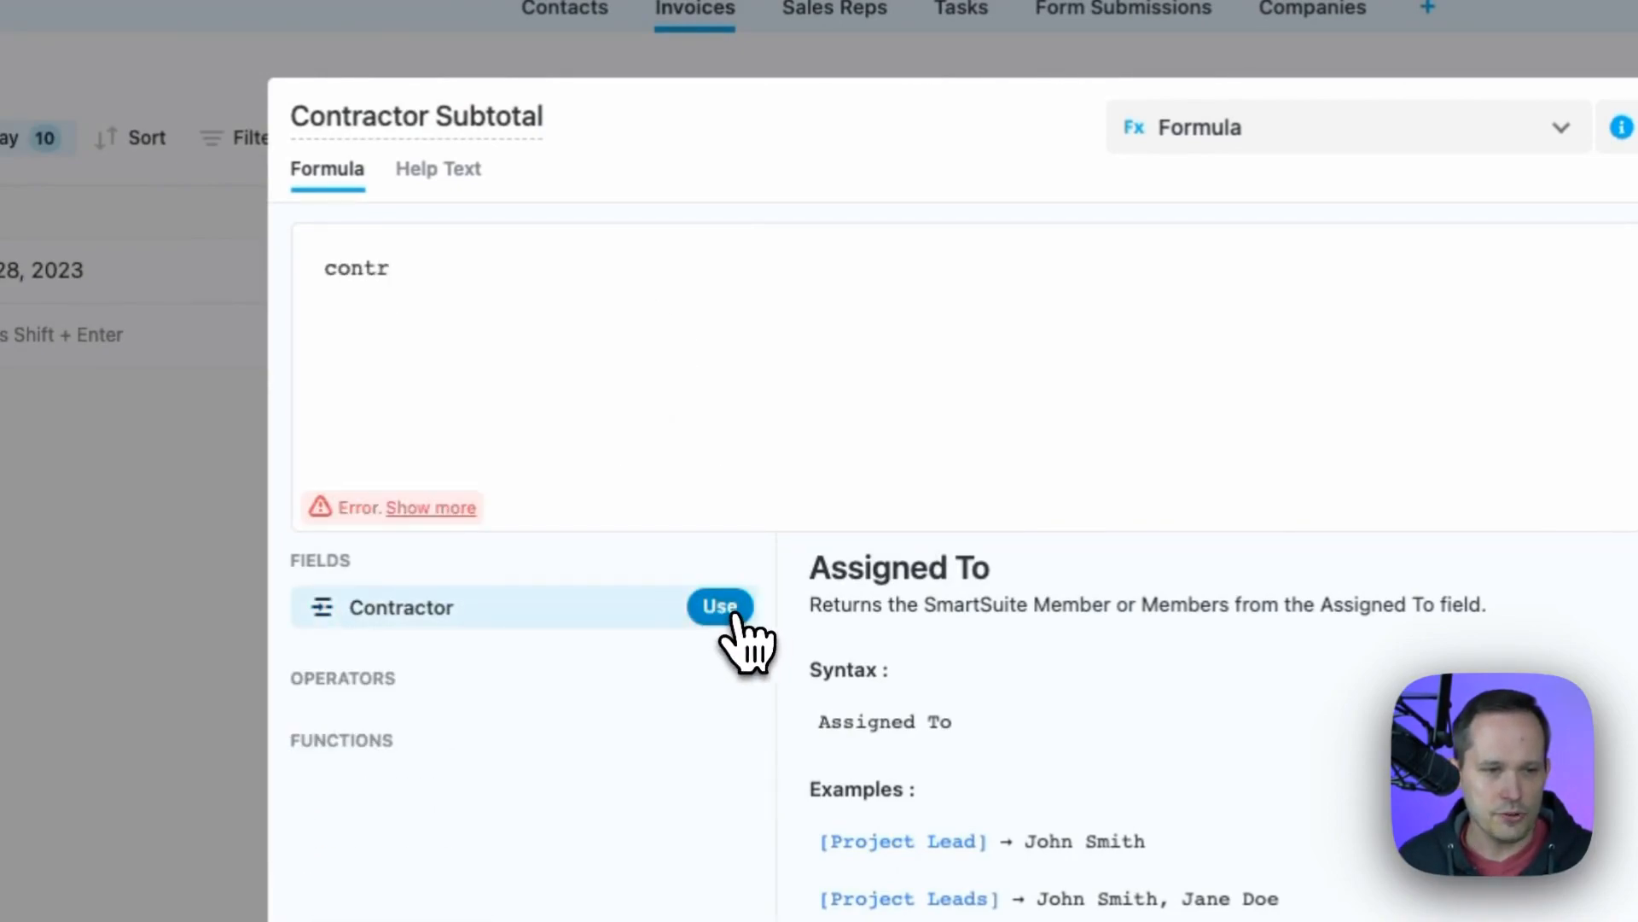
{"action": "left_click", "coordinate": [720, 607]}
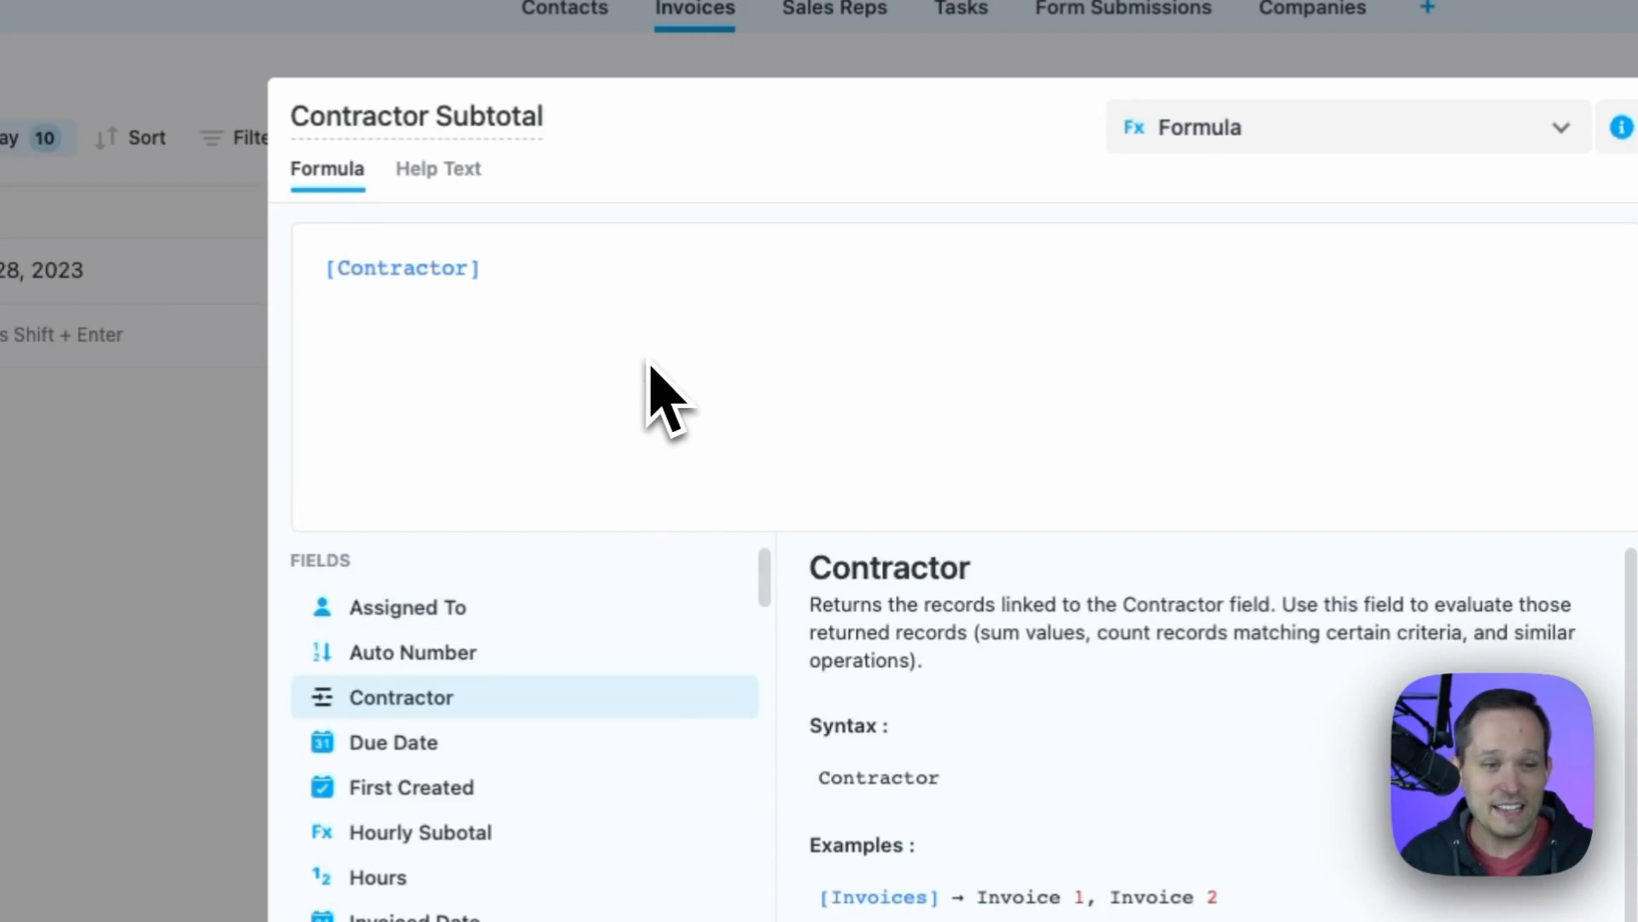
{"action": "type", "text": "."}
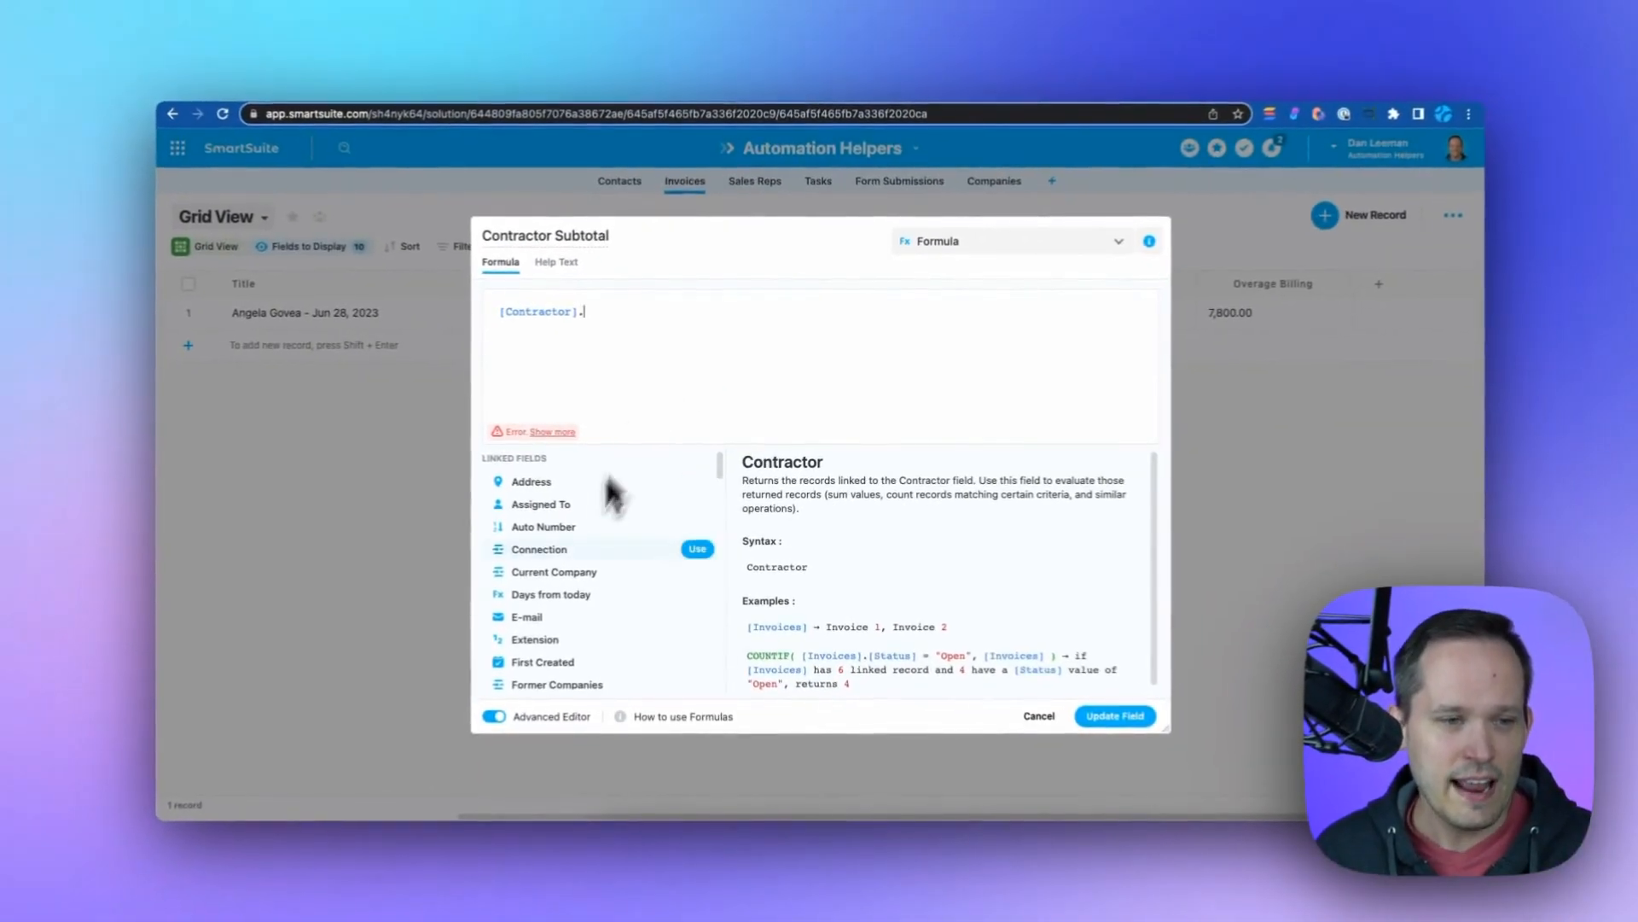
{"action": "scroll", "coordinate": [574, 545], "scroll_direction": "down", "scroll_amount": 2}
{"action": "scroll", "coordinate": [574, 534], "scroll_direction": "down", "scroll_amount": 1}
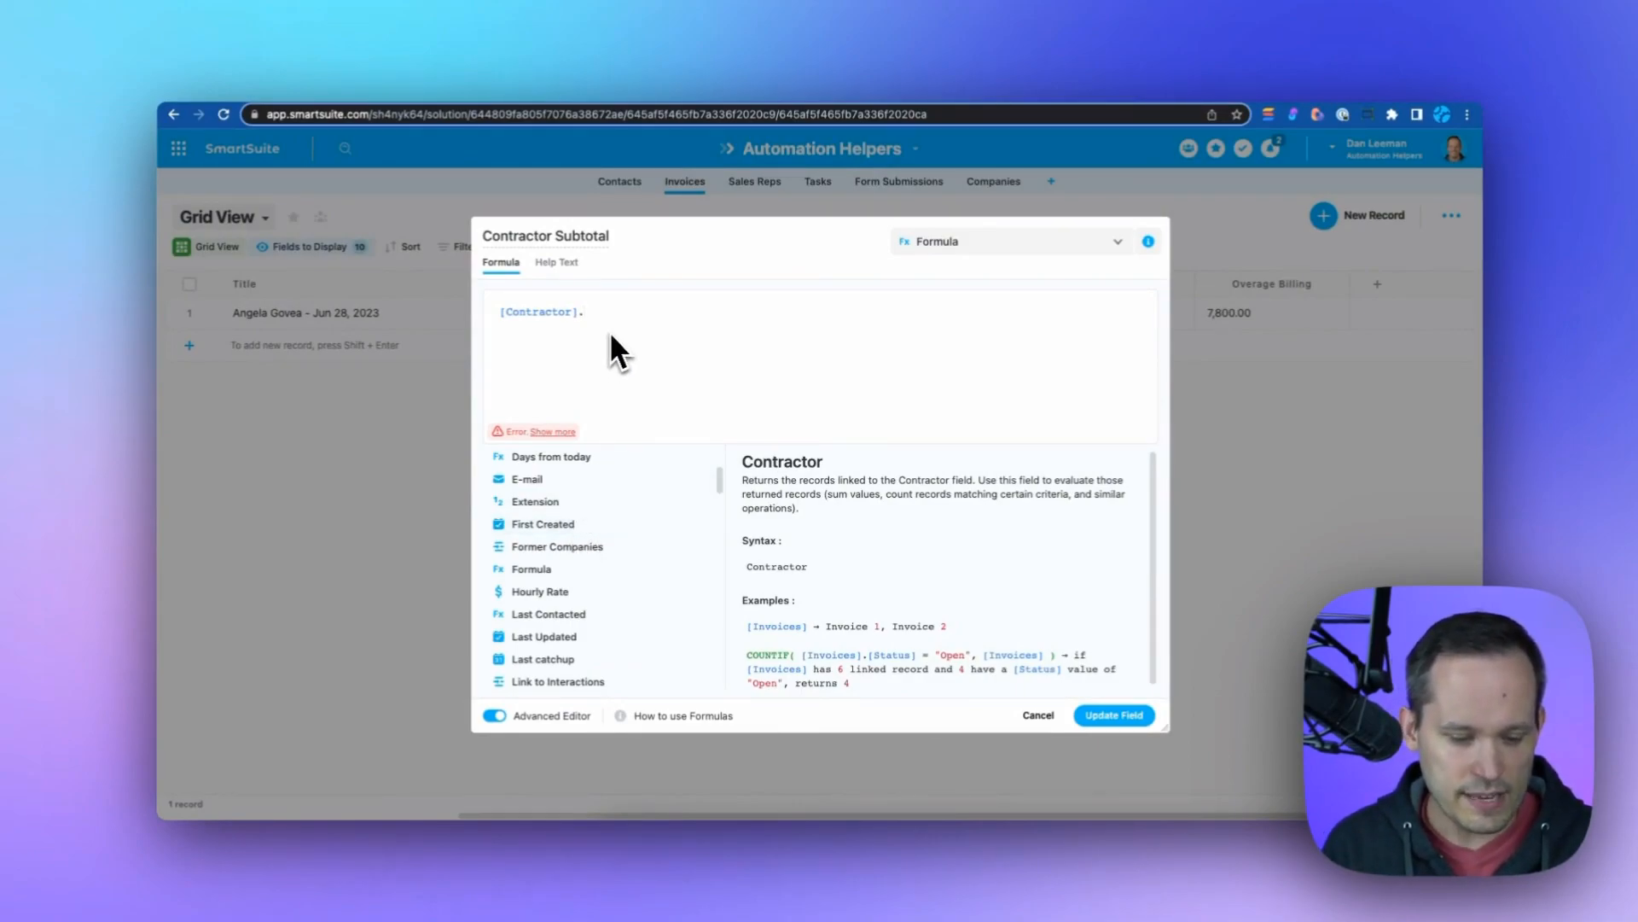
{"action": "type", "text": "ho"}
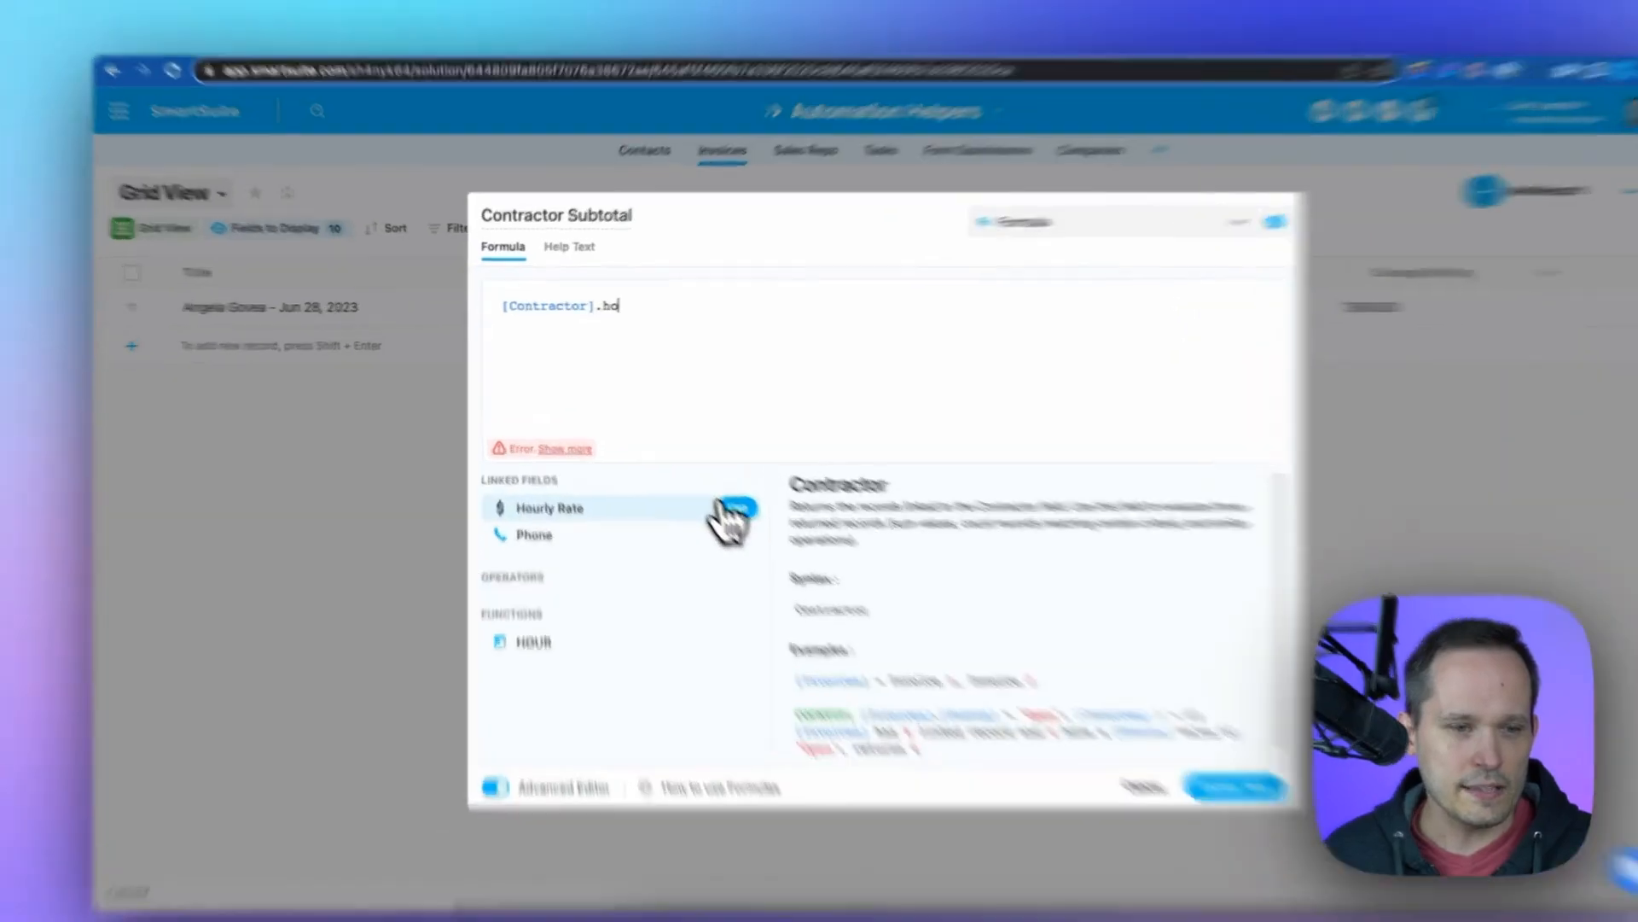
{"action": "left_click", "coordinate": [666, 482]}
{"action": "type", "text": "* "}
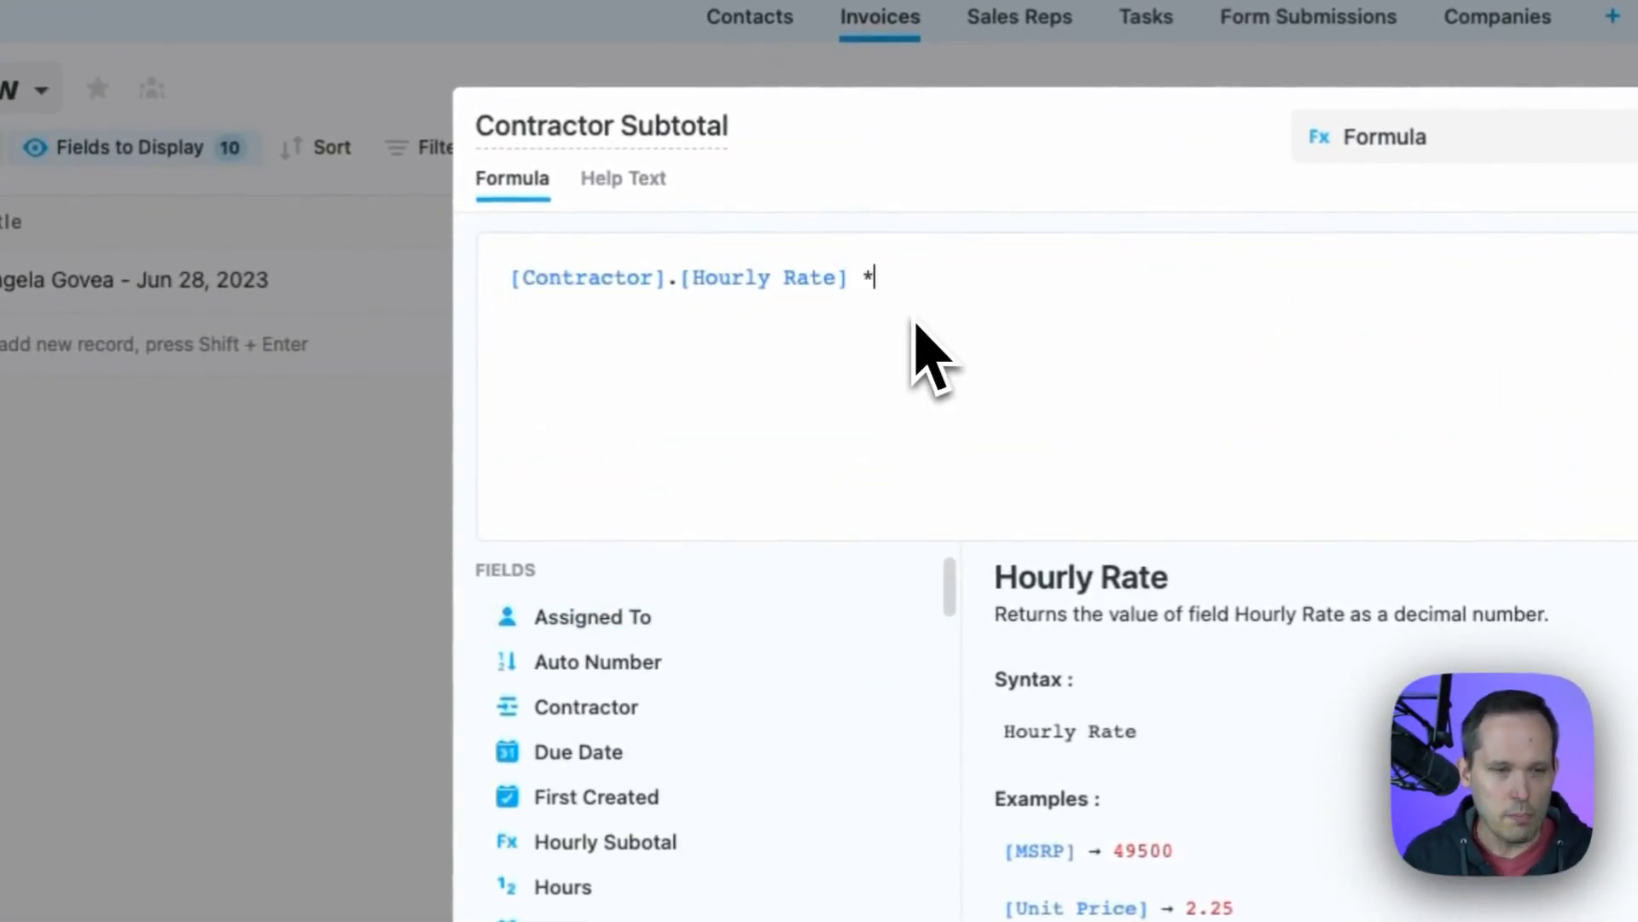
{"action": "type", "text": "hours"}
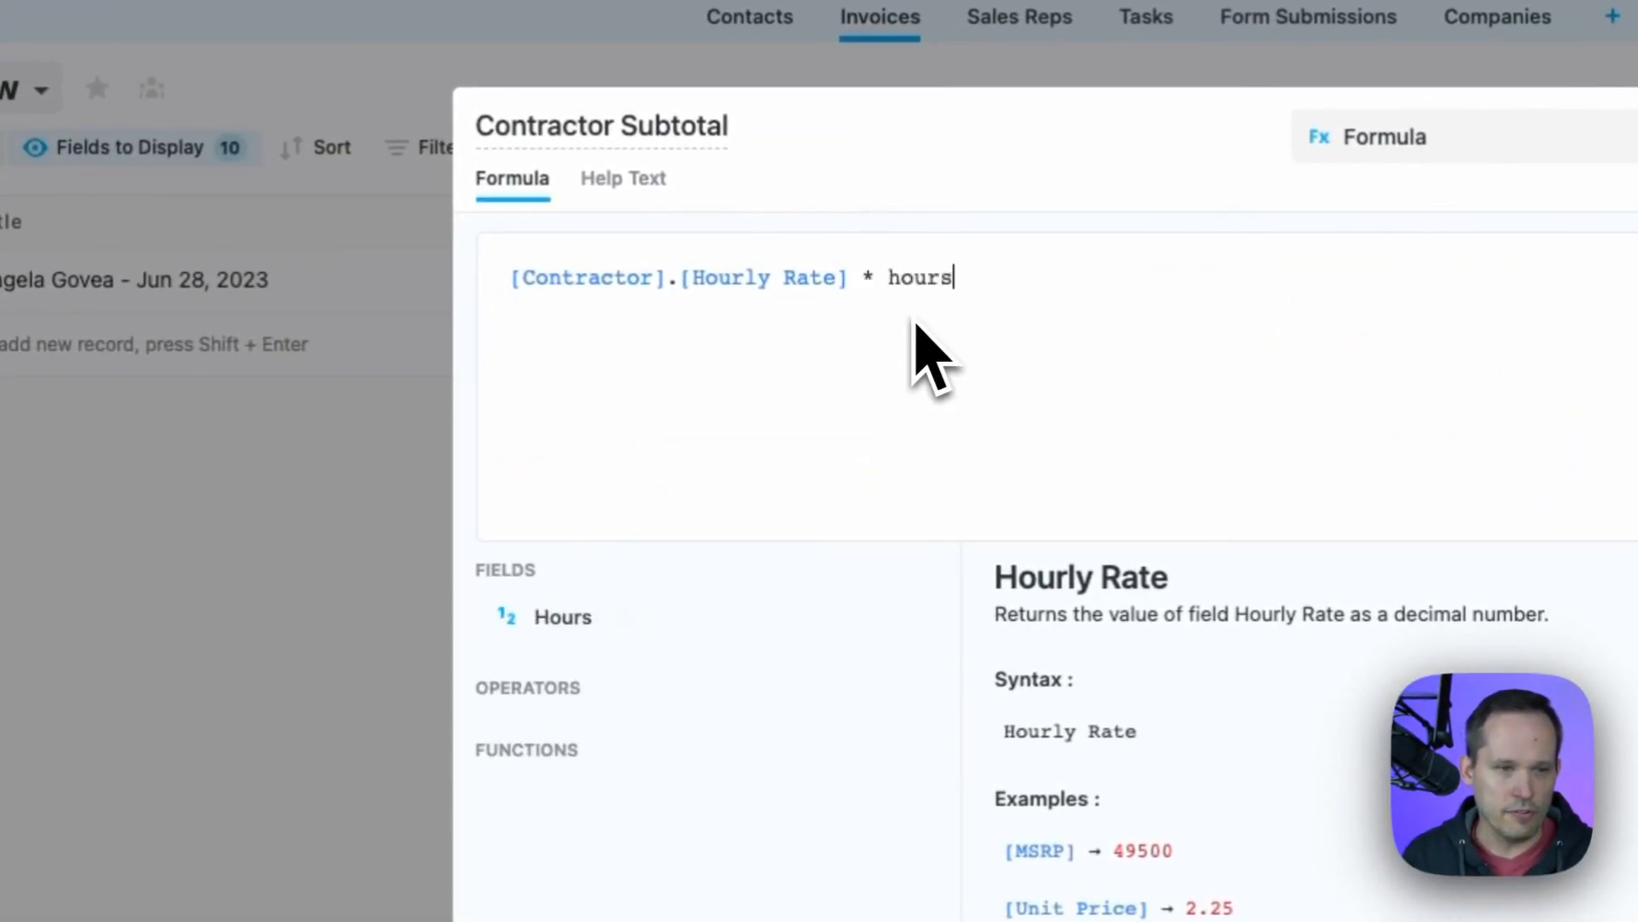
{"action": "key", "text": "Return"}
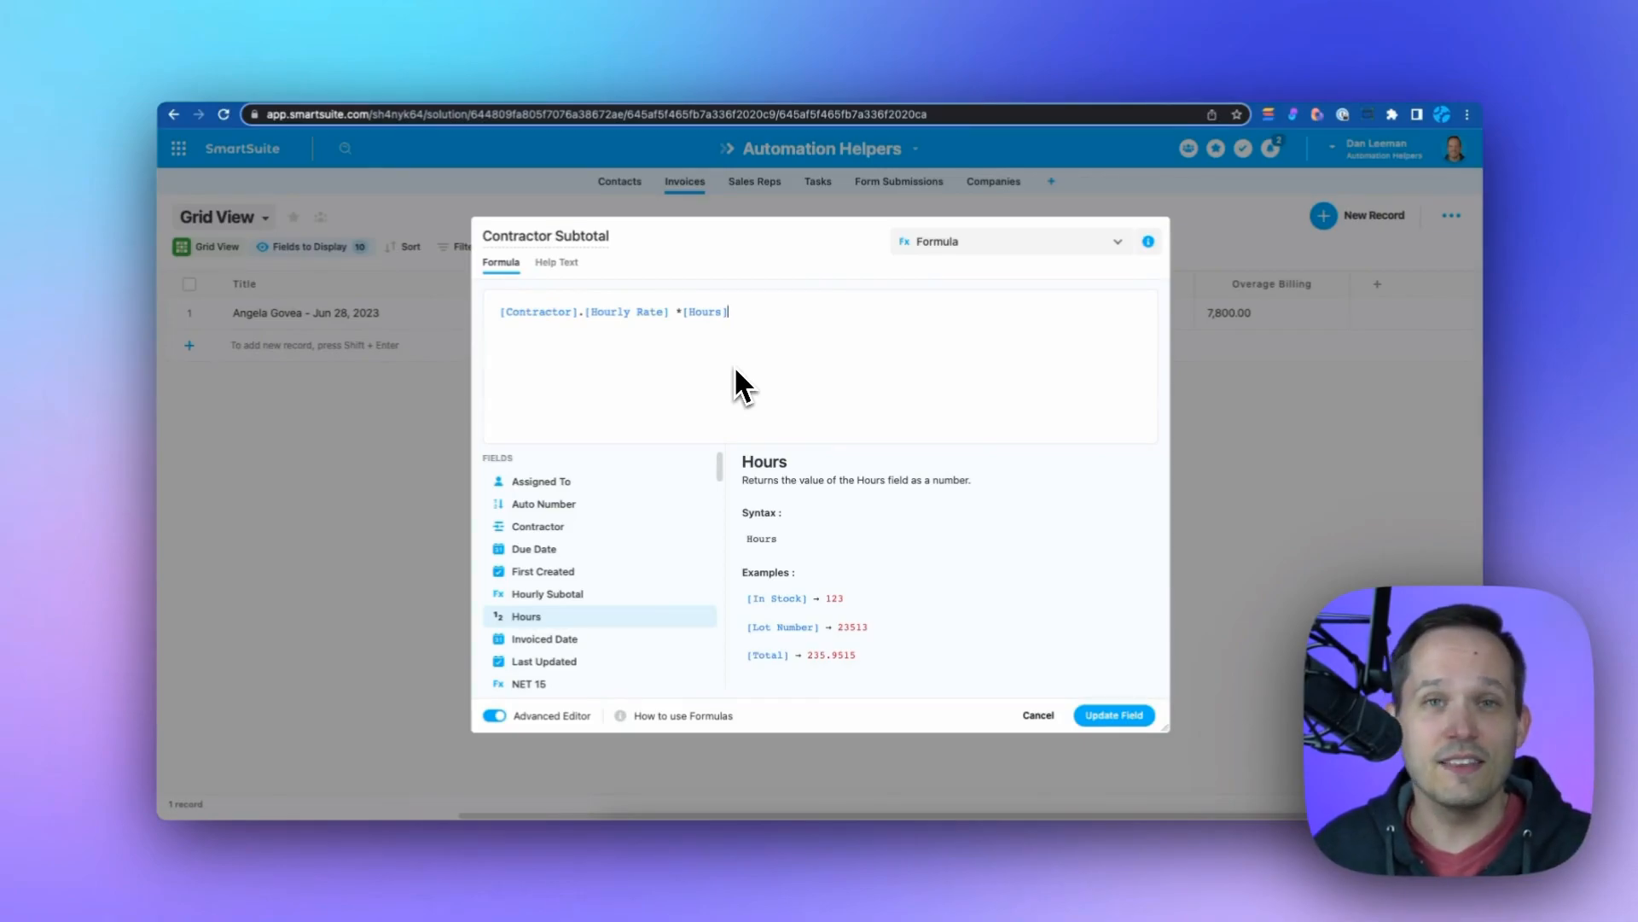
{"action": "left_click", "coordinate": [1112, 714]}
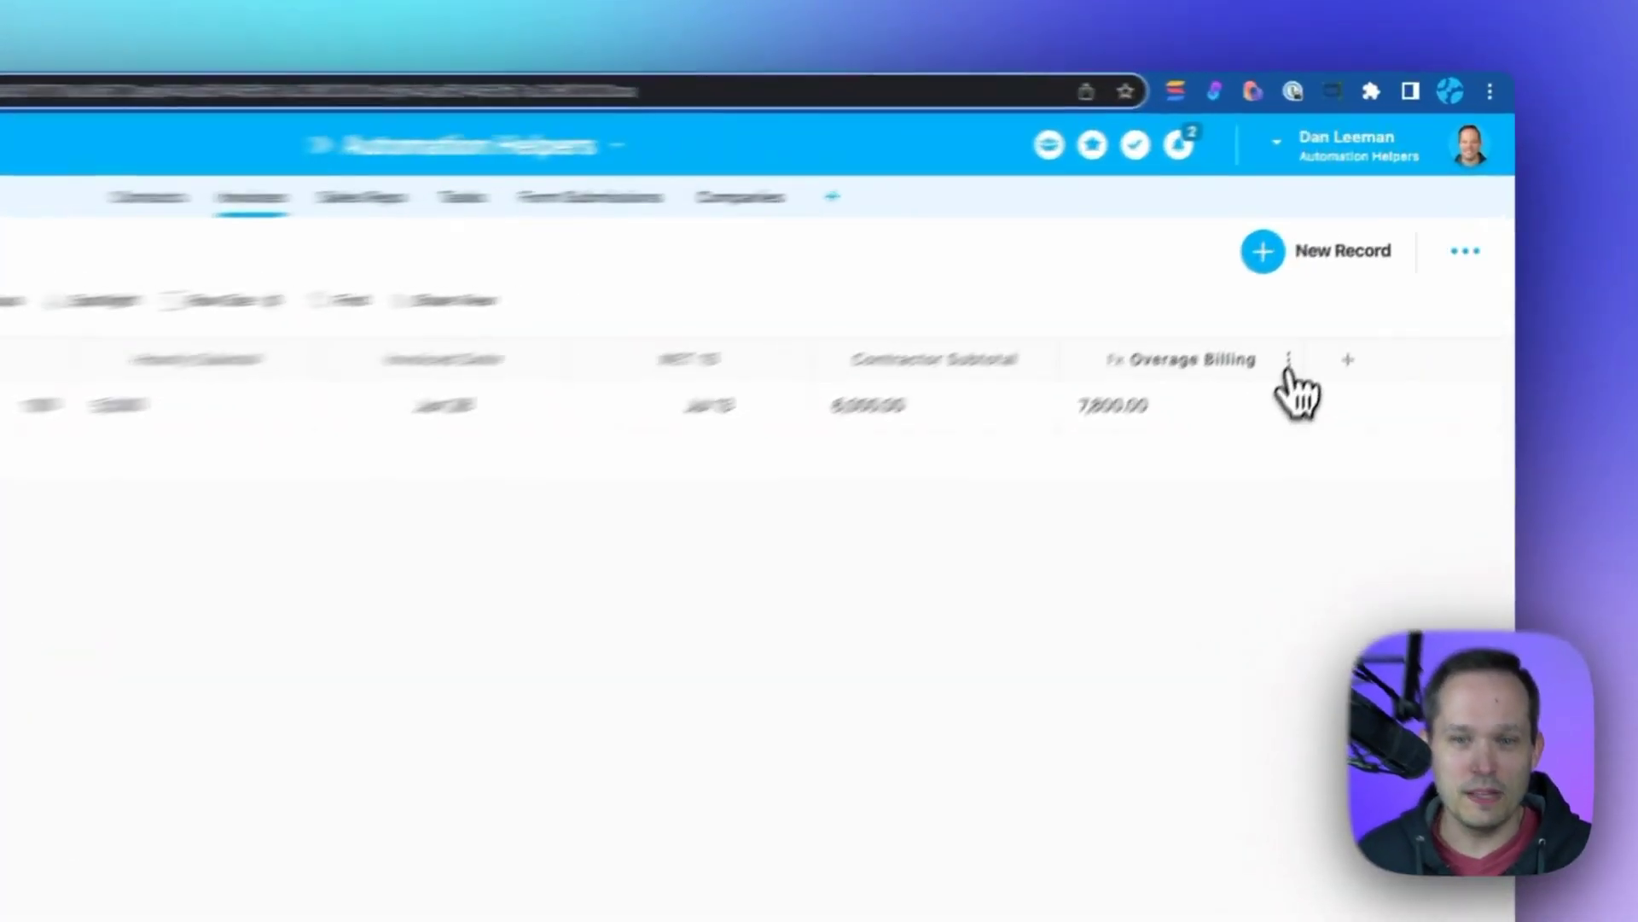
Bring up Overage Billing's settings showing its IF formula at 1.5× rate beyond 40 hours.
{"action": "left_click", "coordinate": [1338, 283]}
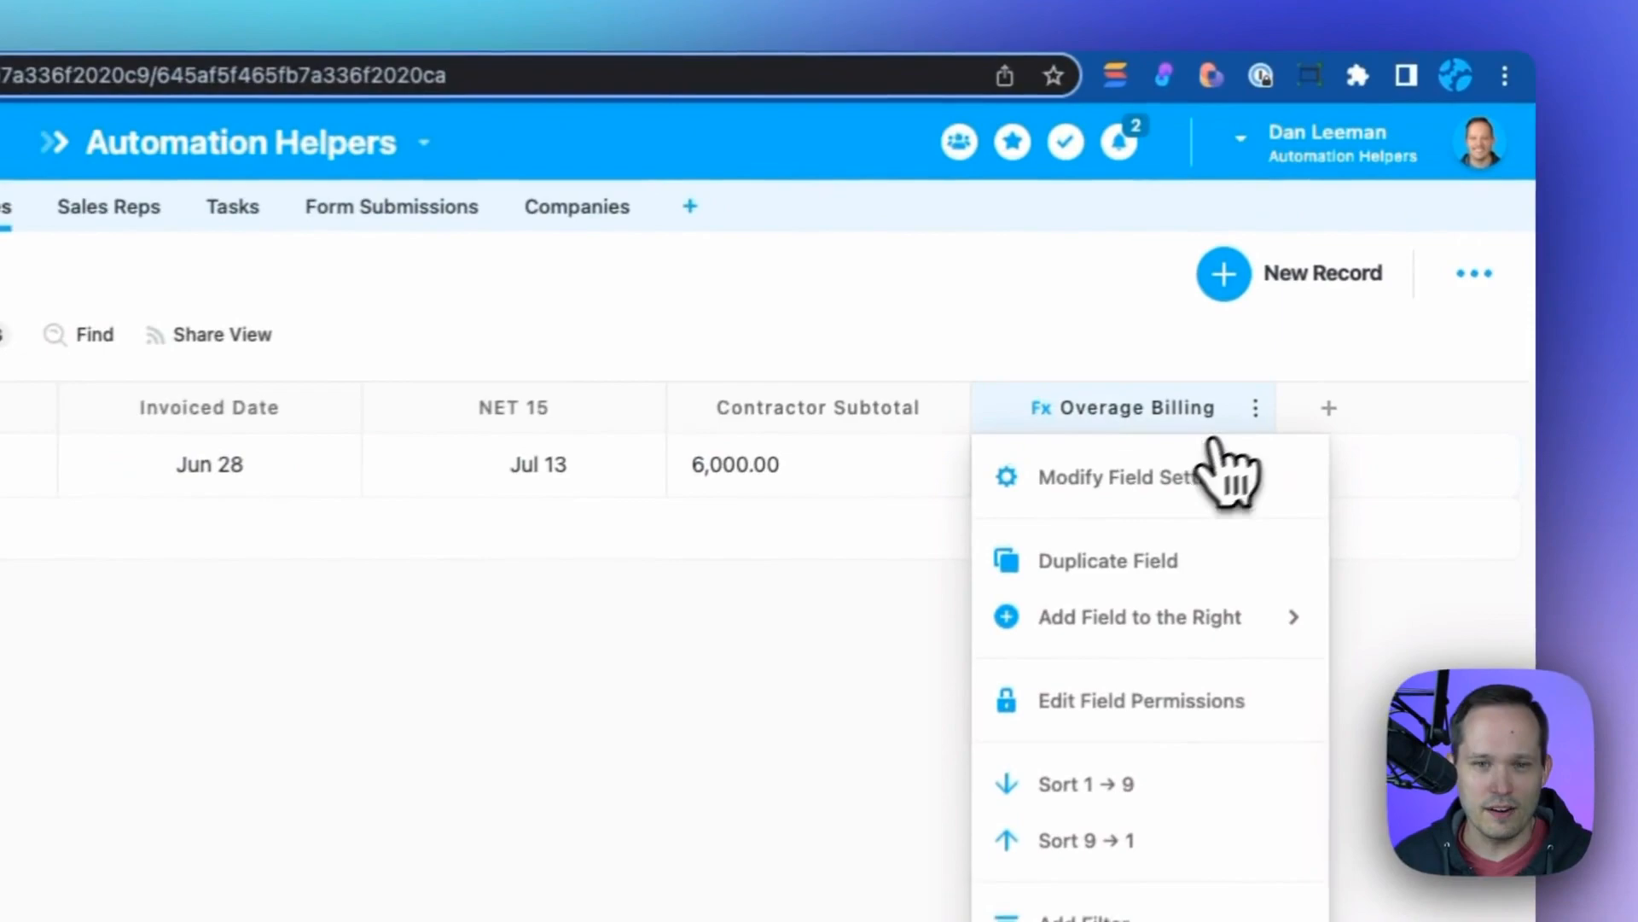
{"action": "left_click", "coordinate": [1280, 320]}
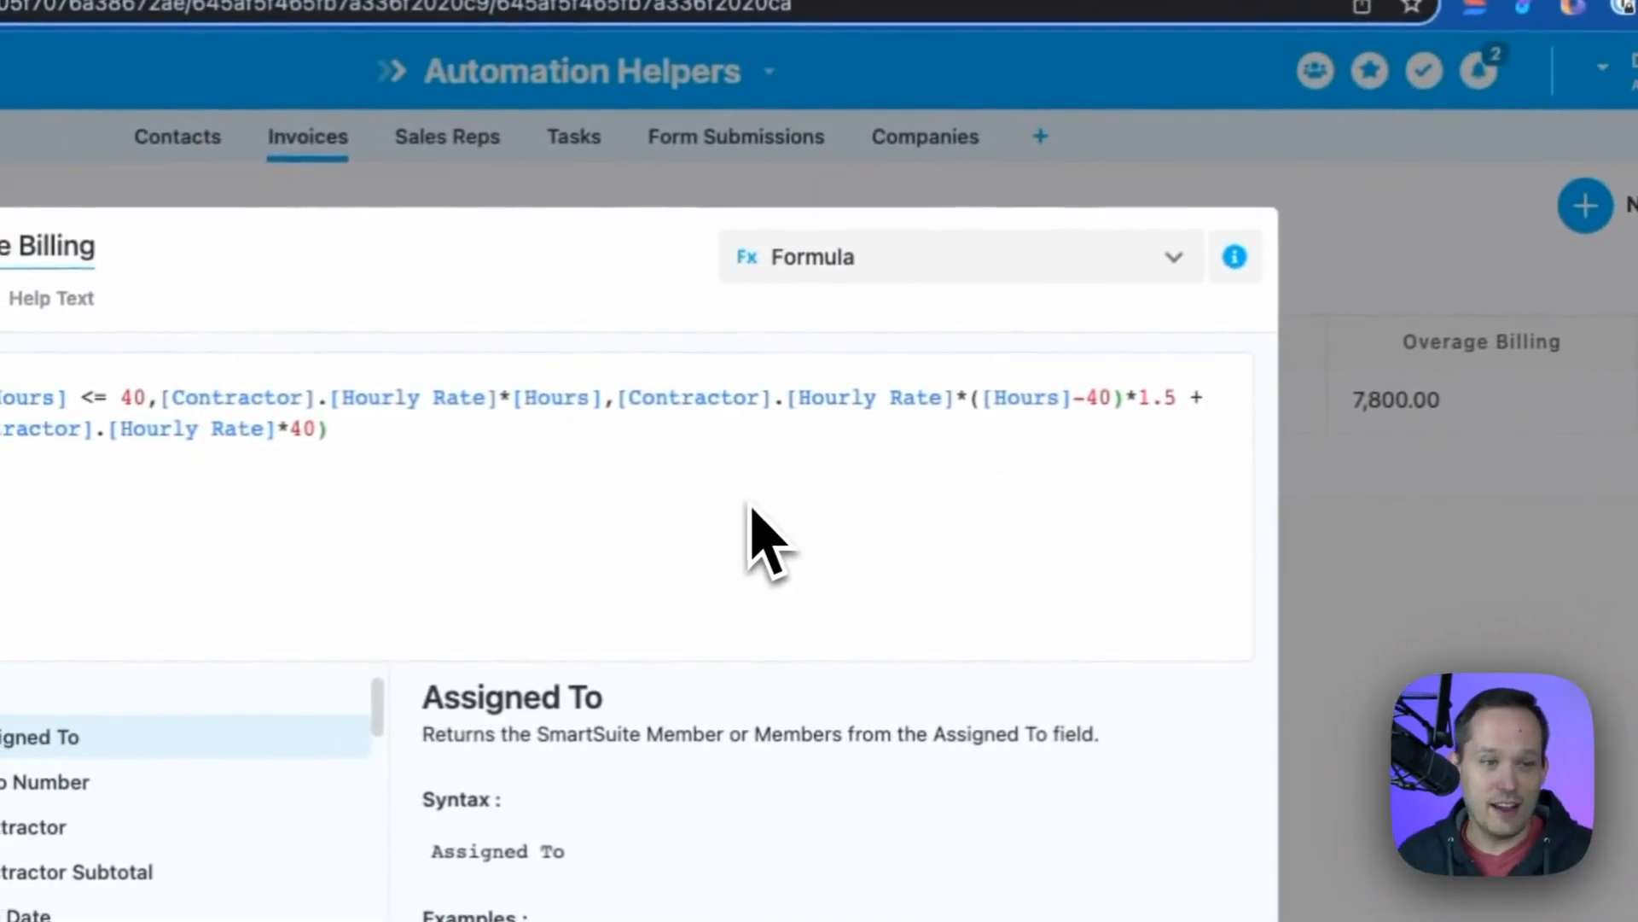